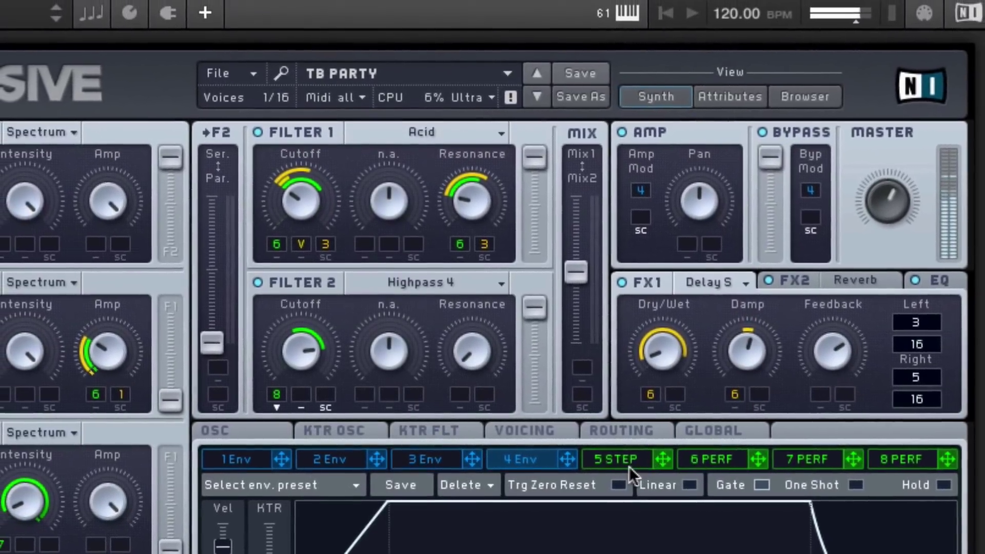
# Look over the 5 STEP stepper and the 6 PERF pattern, ending on the 7 PERF performer.
pyautogui.click(627, 465)
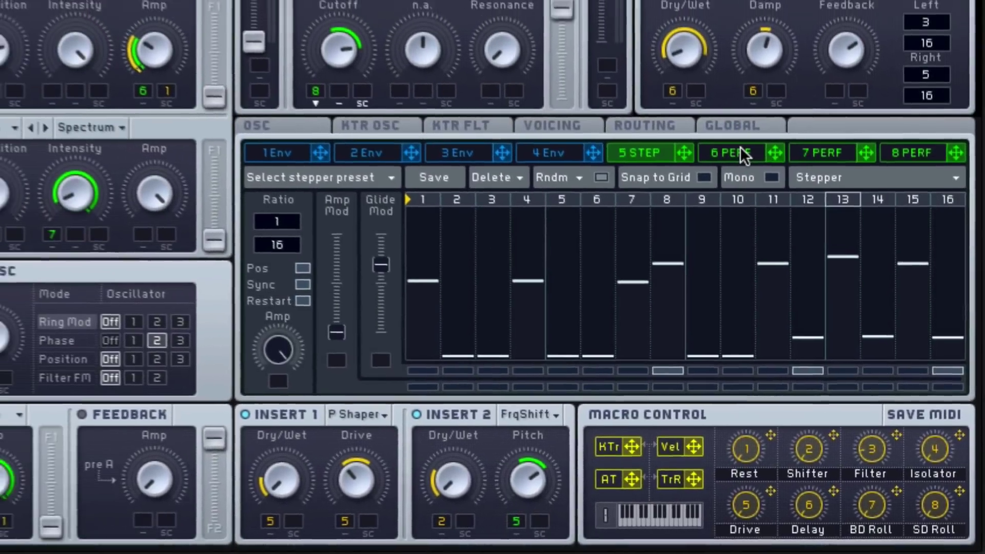
pyautogui.click(729, 125)
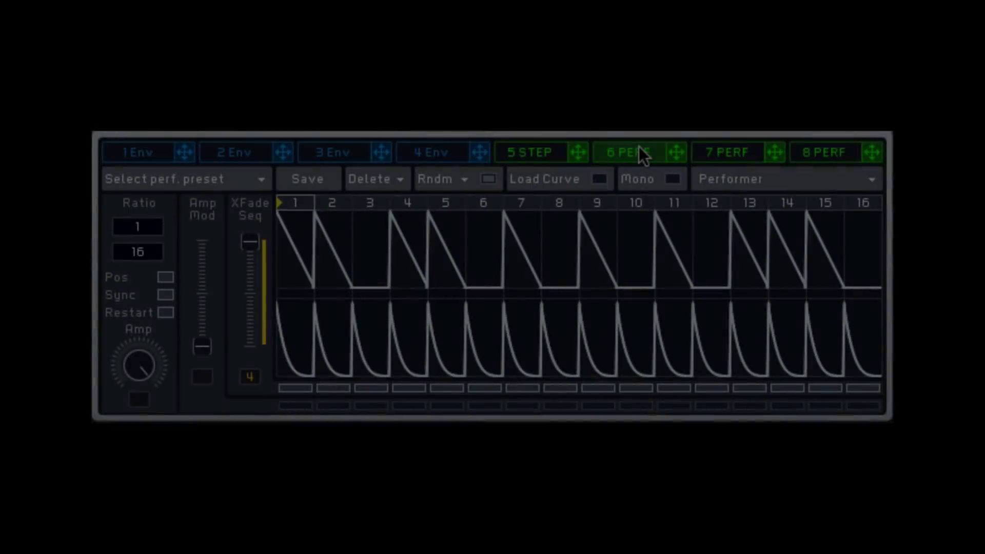
pyautogui.click(736, 153)
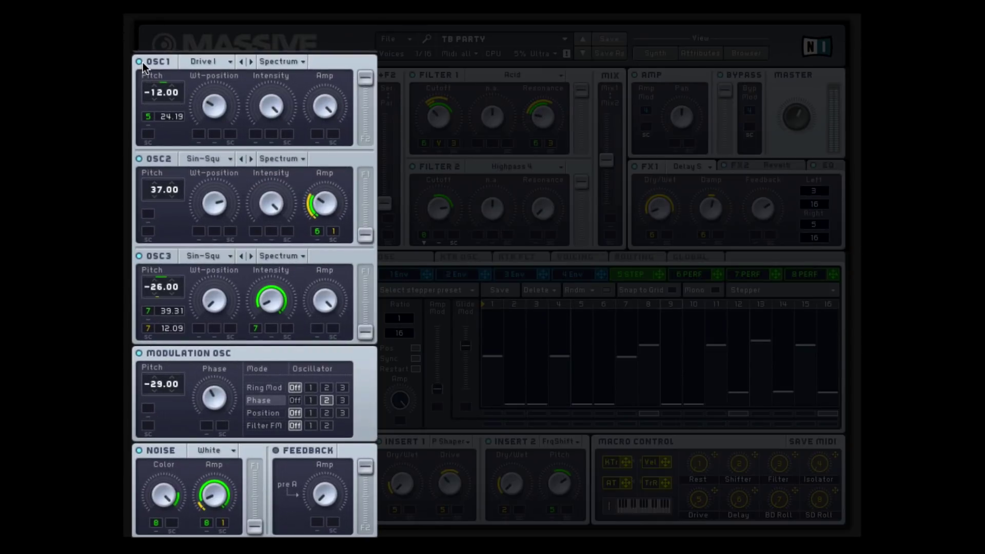
# Switch off OSC2, OSC3, Noise and Filter 2, and turn OSC1 back on.
pyautogui.click(139, 159)
pyautogui.click(139, 254)
pyautogui.click(139, 451)
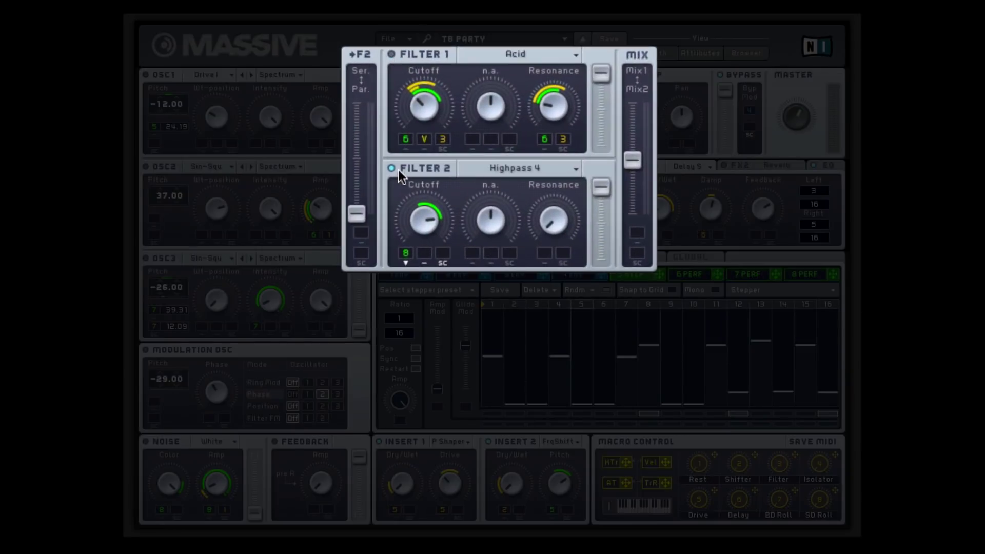
pyautogui.click(395, 168)
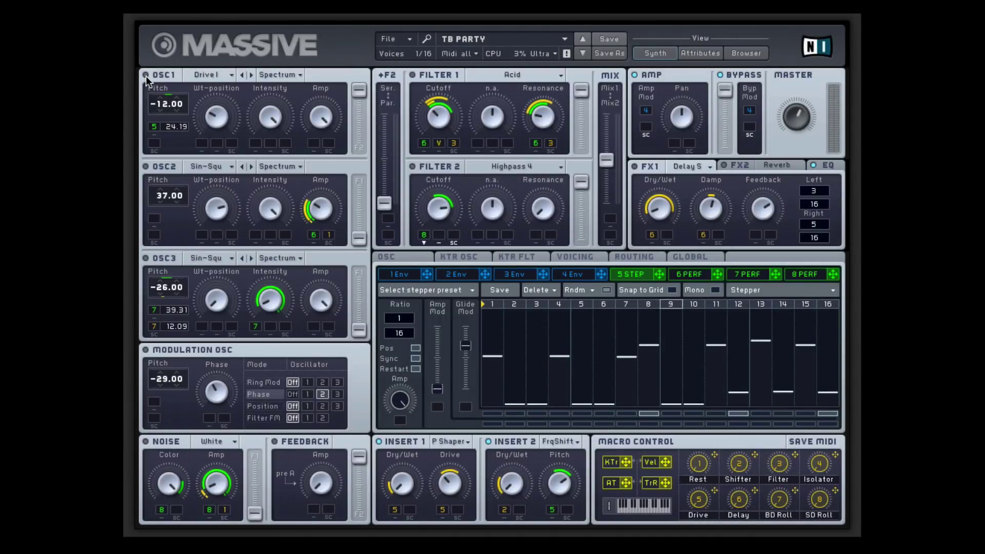
pyautogui.click(146, 76)
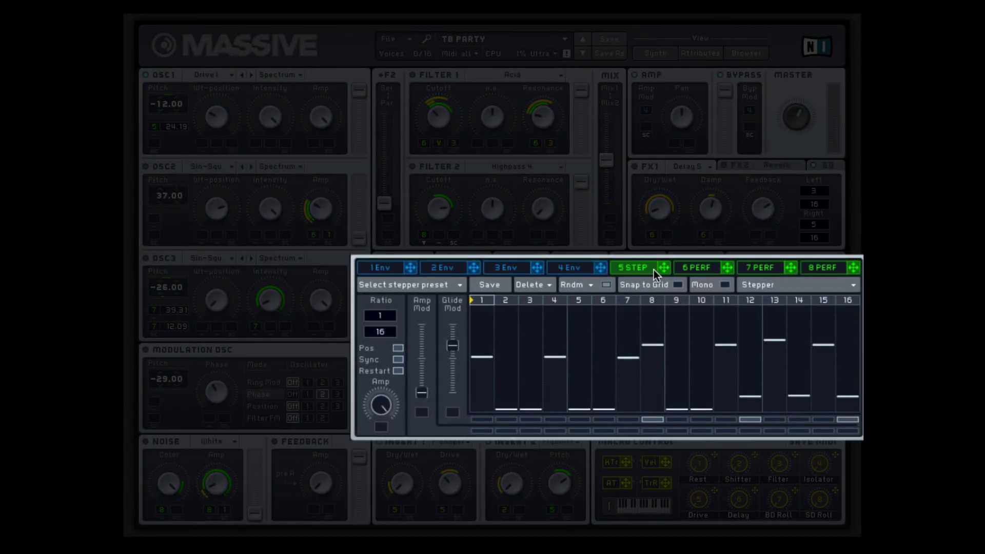
pyautogui.click(853, 285)
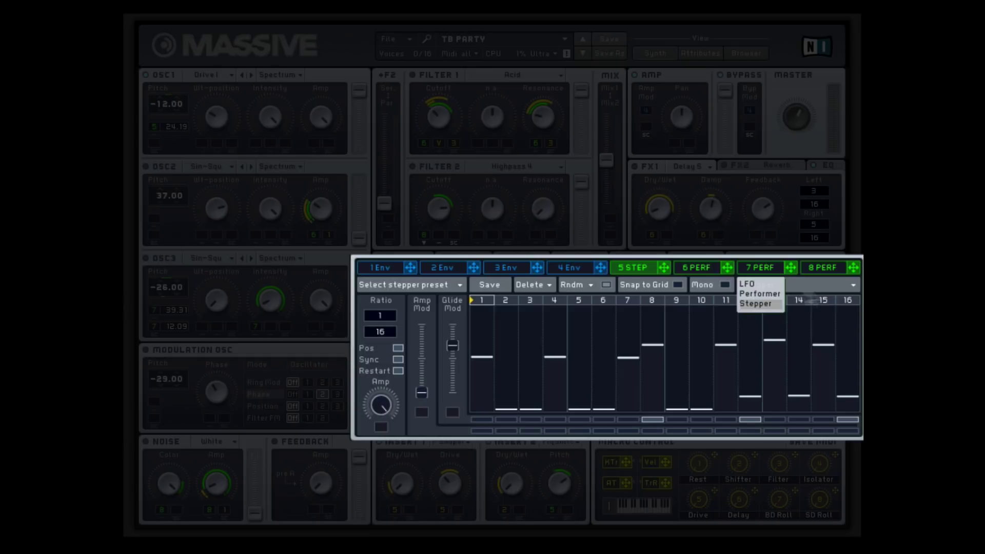
pyautogui.click(753, 285)
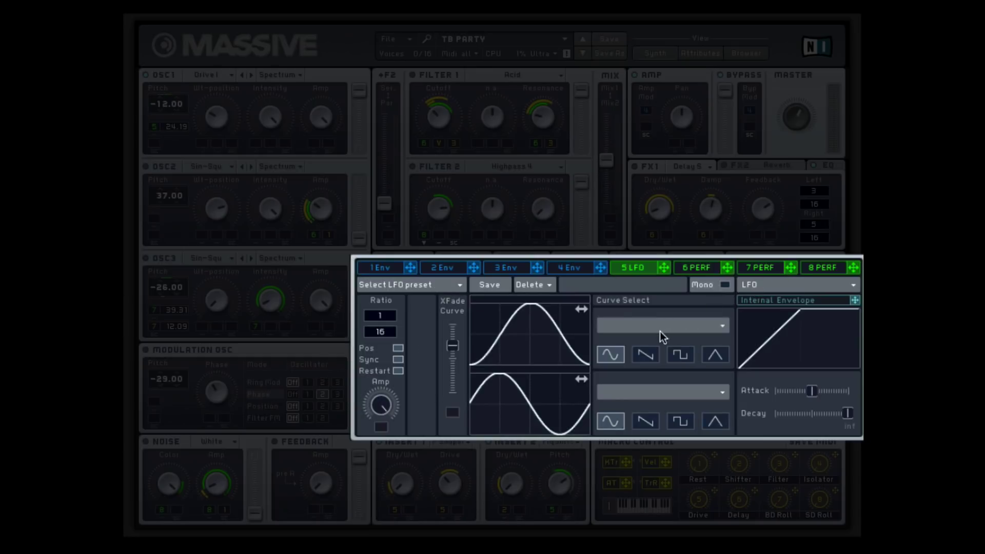
pyautogui.moveTo(524, 340); pyautogui.dragTo(484, 348)
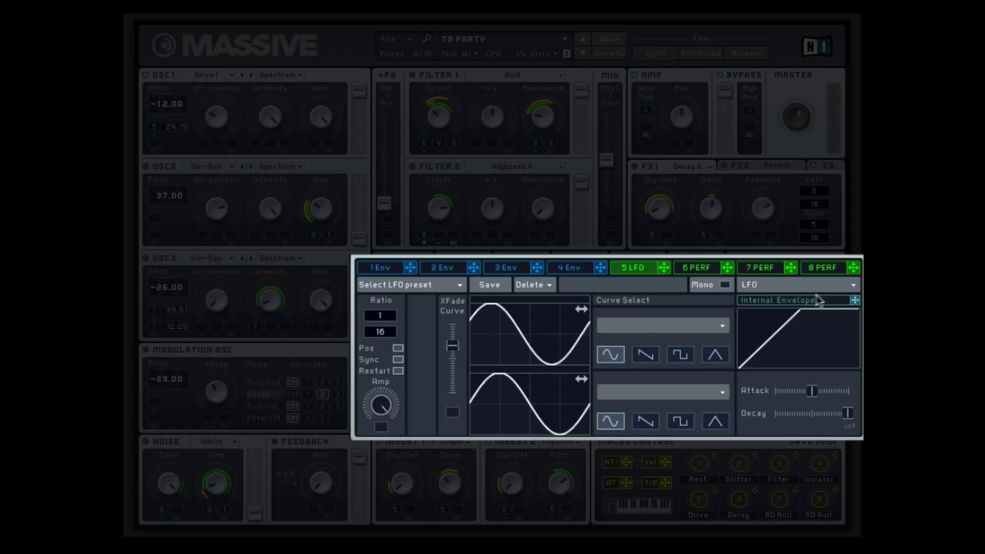
pyautogui.click(853, 284)
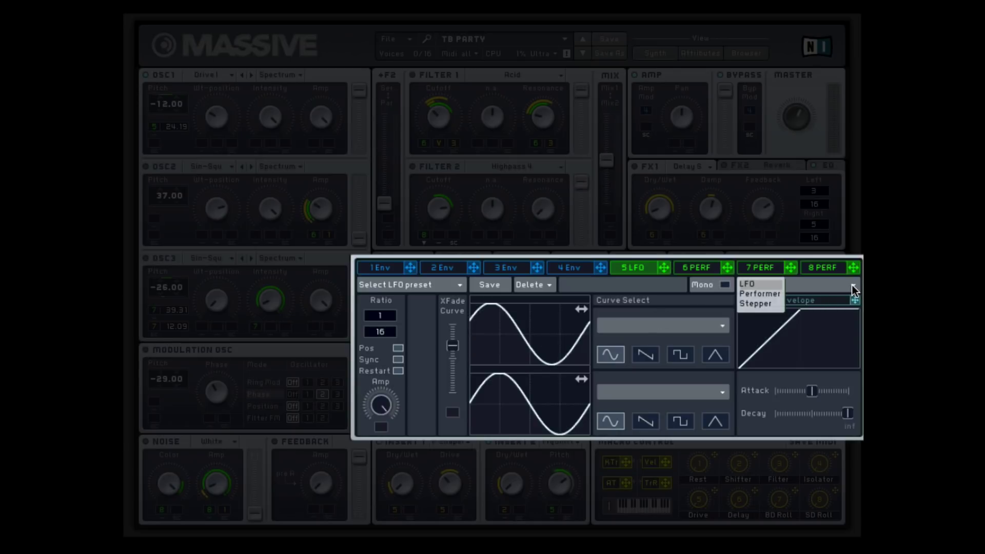
pyautogui.click(764, 303)
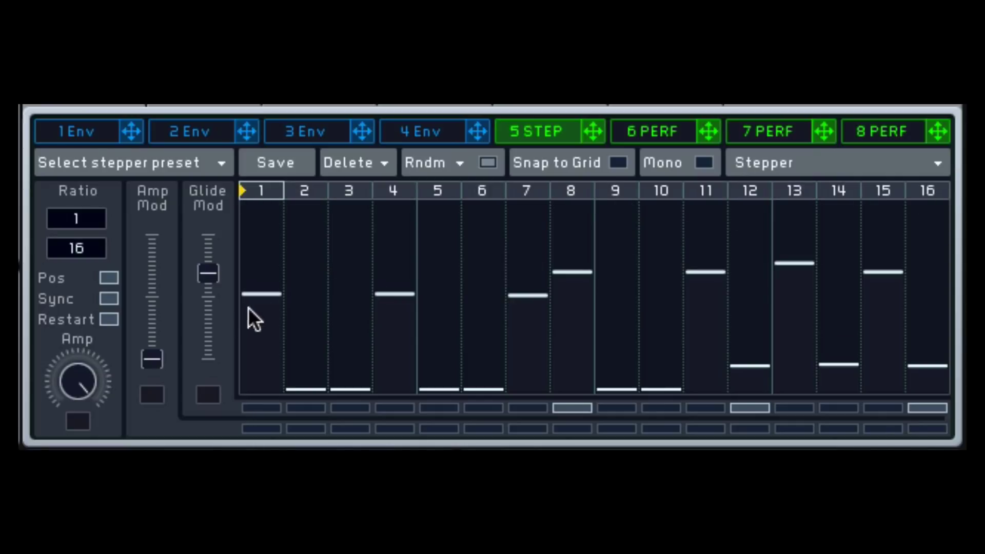
pyautogui.moveTo(260, 332); pyautogui.dragTo(272, 296)
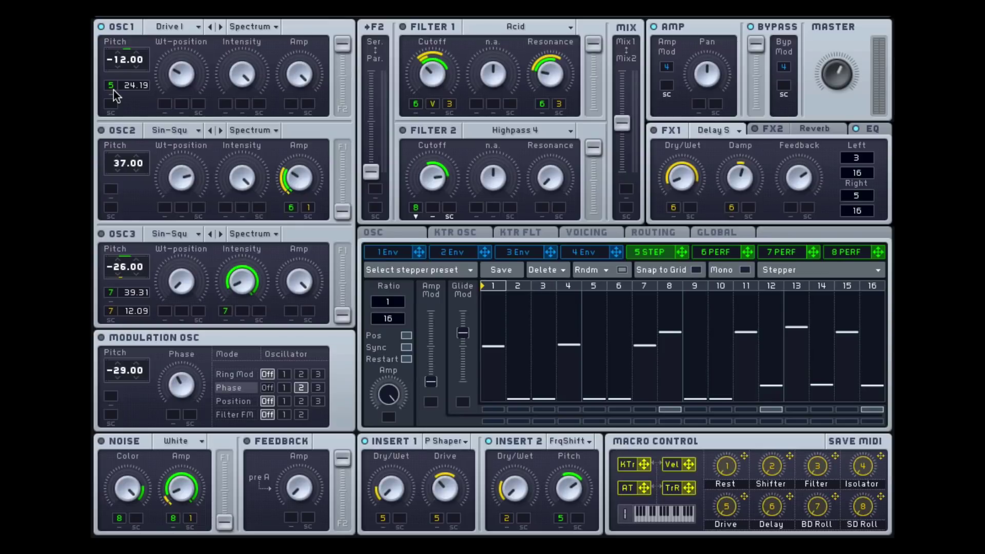
pyautogui.moveTo(683, 251); pyautogui.dragTo(111, 89)
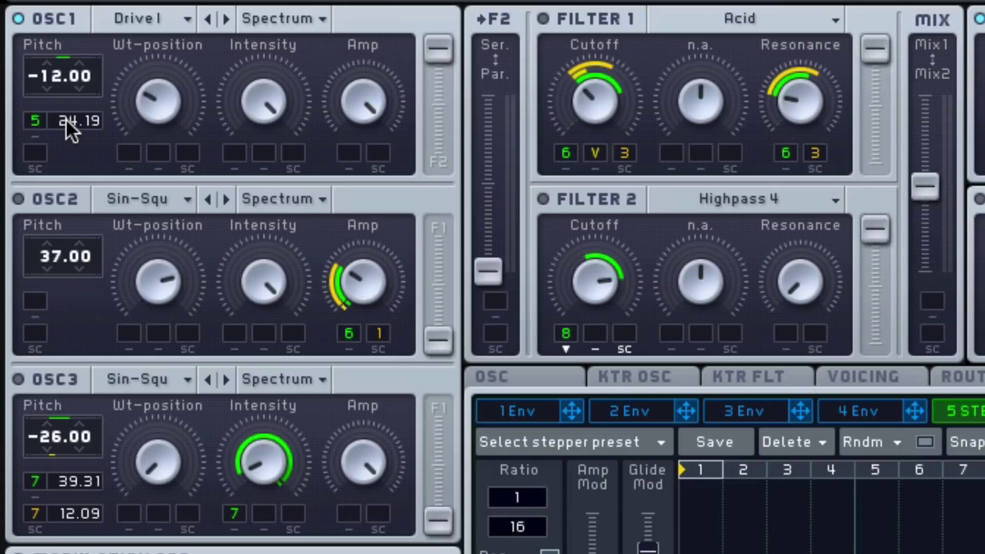
pyautogui.moveTo(65, 119)
pyautogui.mouseDown()
pyautogui.moveTo(146, 10)
pyautogui.moveTo(113, 35)
pyautogui.moveTo(60, 114)
pyautogui.mouseUp()
pyautogui.moveTo(52, 170); pyautogui.dragTo(112, 119)
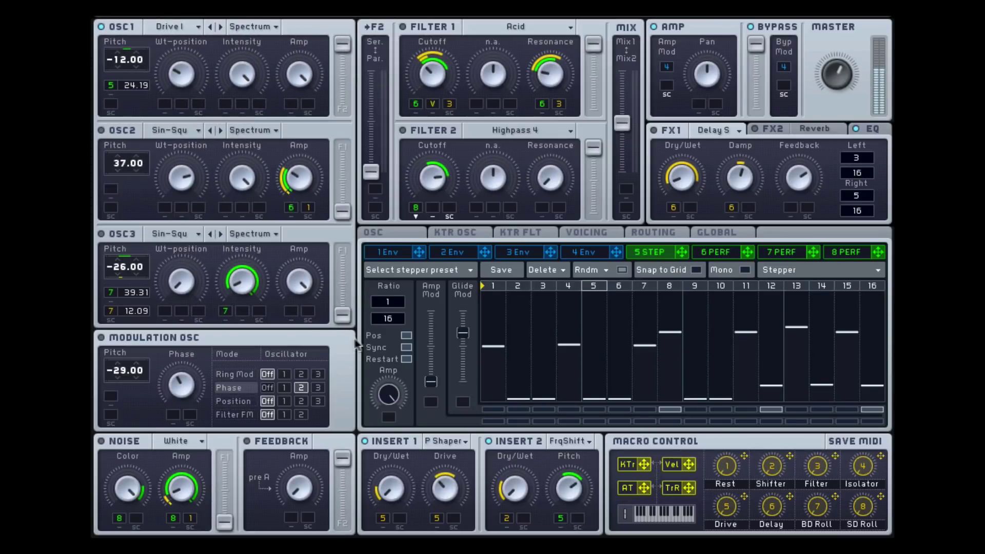
pyautogui.moveTo(132, 84)
pyautogui.mouseDown()
pyautogui.moveTo(156, 66)
pyautogui.moveTo(153, 38)
pyautogui.moveTo(148, 68)
pyautogui.moveTo(165, 91)
pyautogui.moveTo(145, 91)
pyautogui.mouseUp()
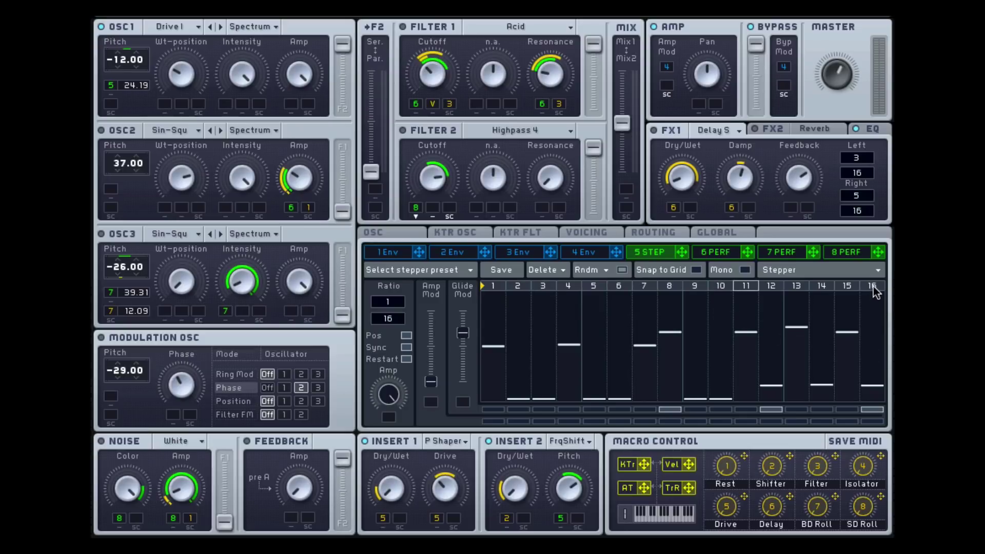
pyautogui.moveTo(874, 287)
pyautogui.mouseDown()
pyautogui.moveTo(576, 290)
pyautogui.moveTo(891, 292)
pyautogui.mouseUp()
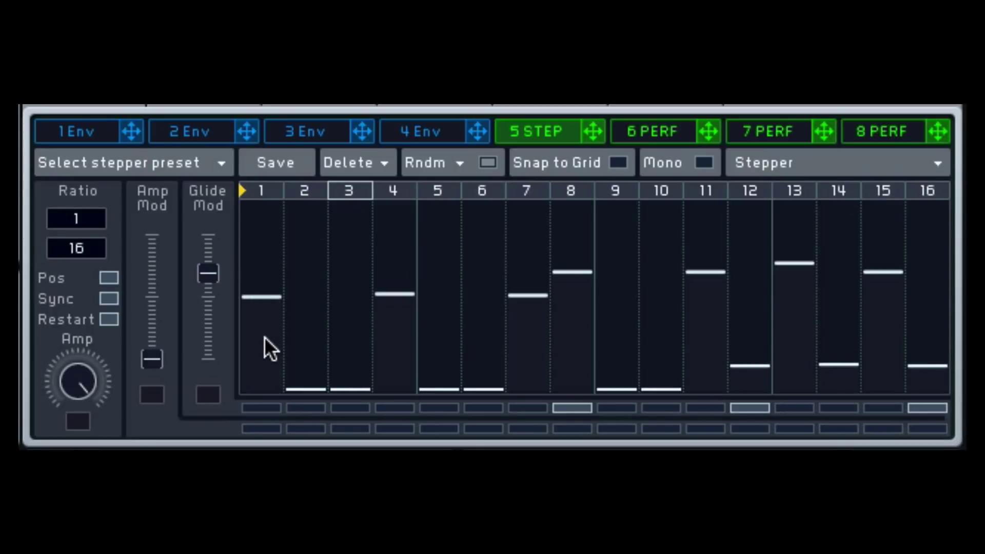
# Redraw stepper steps 1–3, dropping step 2 to the bottom and step 1 to about 5.72.
pyautogui.moveTo(265, 338)
pyautogui.mouseDown()
pyautogui.moveTo(266, 244)
pyautogui.moveTo(293, 215)
pyautogui.moveTo(305, 237)
pyautogui.moveTo(297, 320)
pyautogui.moveTo(338, 339)
pyautogui.moveTo(339, 308)
pyautogui.mouseUp()
pyautogui.moveTo(307, 342); pyautogui.dragTo(345, 405)
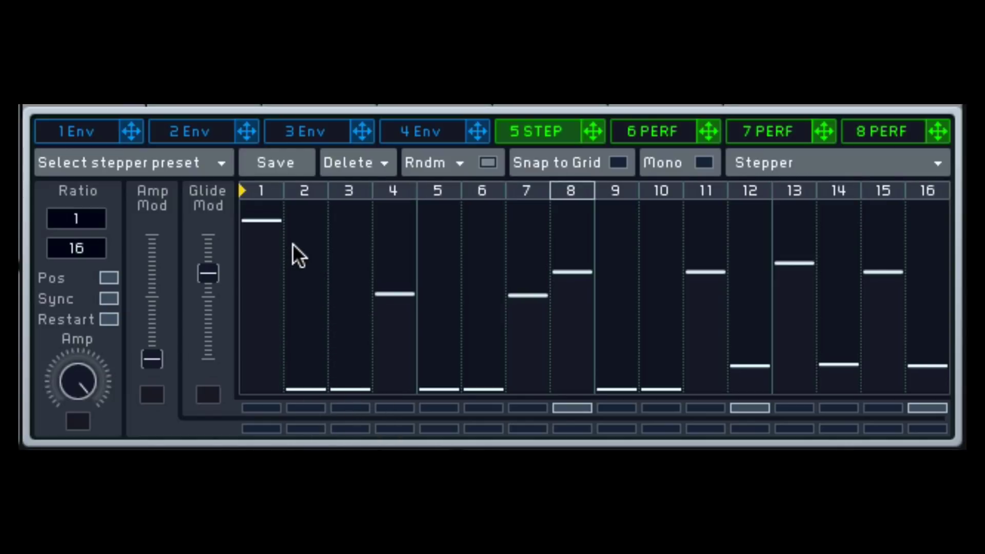
pyautogui.moveTo(264, 256); pyautogui.dragTo(260, 286)
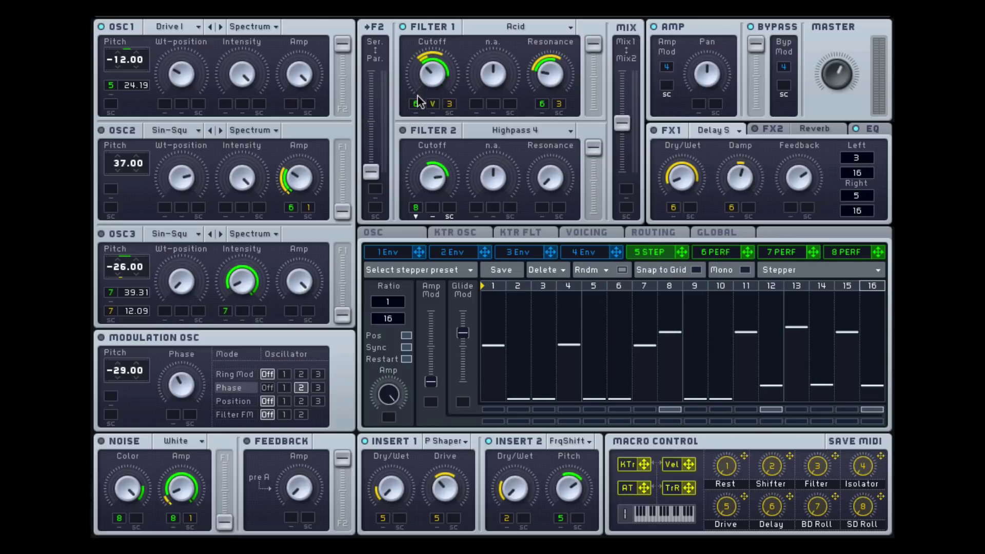
# Redraw the 6 PERF upper lane so steps 3–9 are flat and ramps resume from step 10.
pyautogui.click(718, 251)
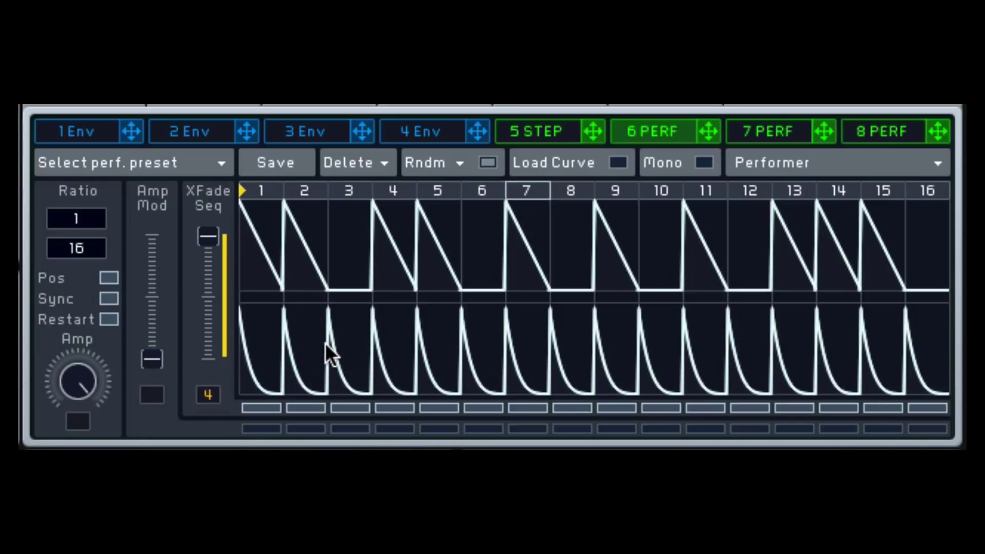
pyautogui.moveTo(379, 267); pyautogui.dragTo(379, 295)
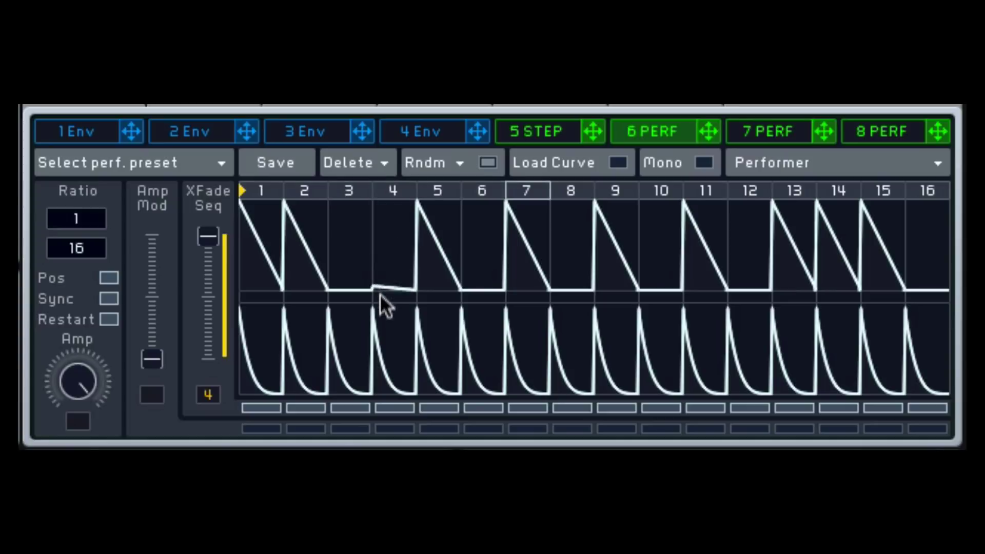
pyautogui.moveTo(447, 262); pyautogui.dragTo(441, 345)
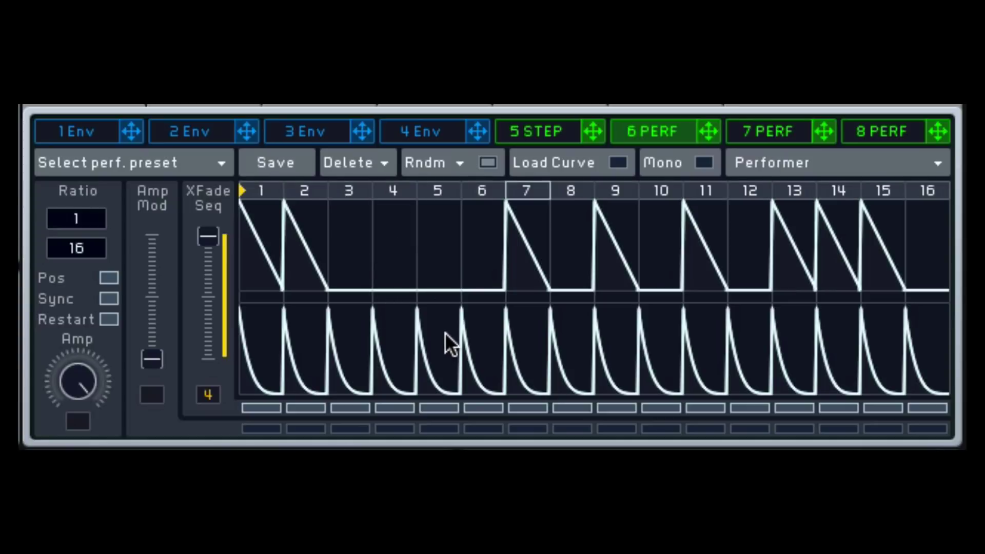
pyautogui.moveTo(409, 256)
pyautogui.mouseDown()
pyautogui.moveTo(413, 195)
pyautogui.moveTo(944, 198)
pyautogui.mouseUp()
pyautogui.click(343, 251)
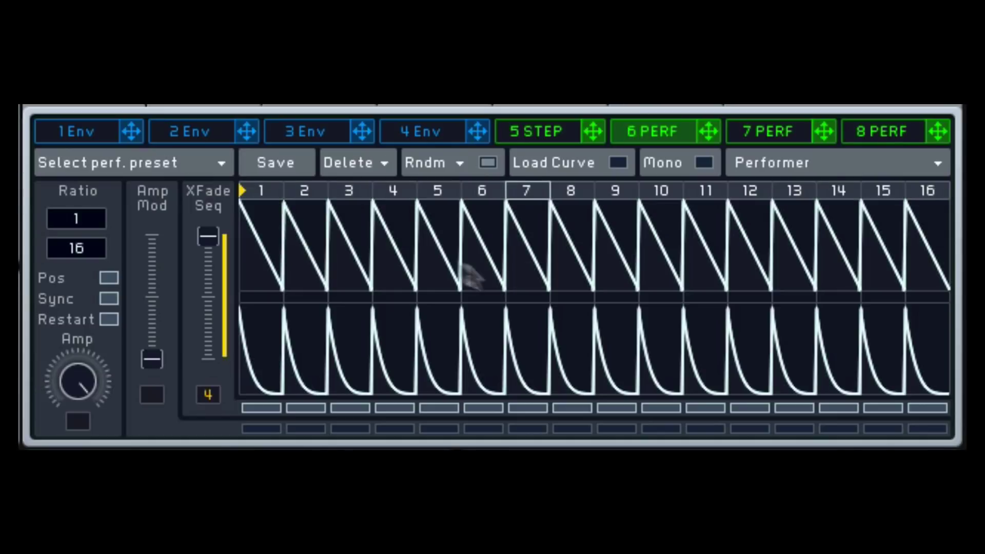
pyautogui.moveTo(345, 233)
pyautogui.mouseDown()
pyautogui.moveTo(476, 319)
pyautogui.moveTo(560, 307)
pyautogui.moveTo(585, 319)
pyautogui.moveTo(703, 218)
pyautogui.moveTo(759, 196)
pyautogui.moveTo(824, 236)
pyautogui.moveTo(864, 209)
pyautogui.mouseUp()
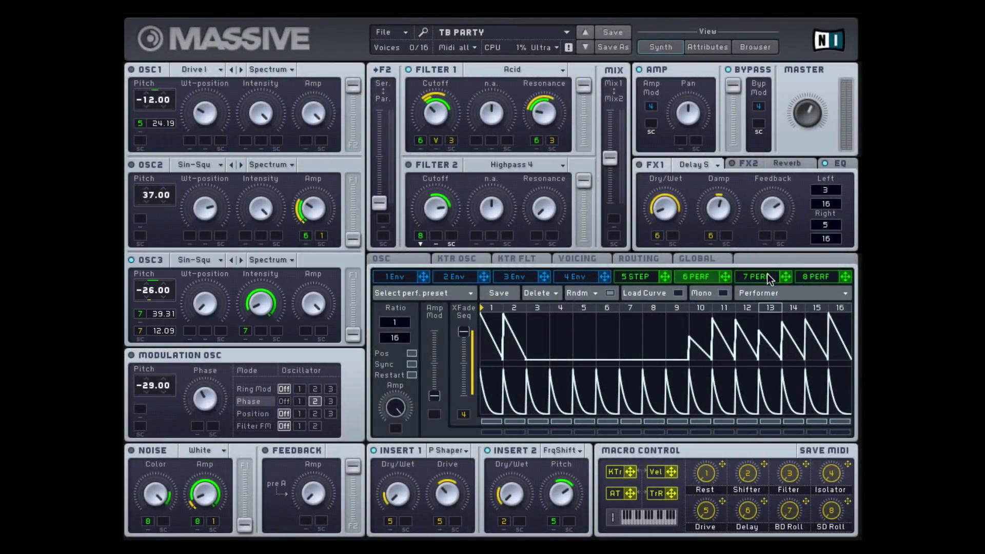
# Display performer slot 7's crossfade pattern in the modulation section.
pyautogui.click(768, 277)
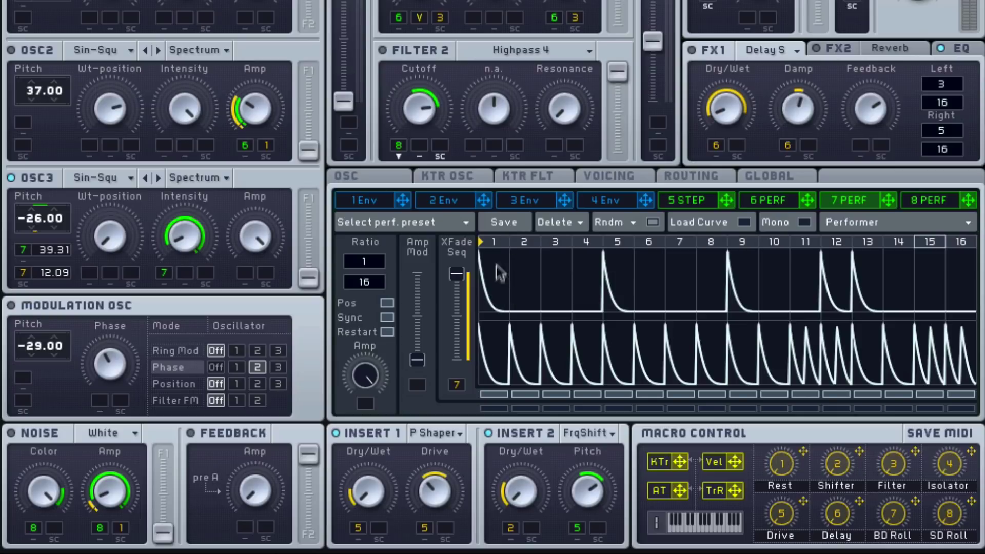
pyautogui.click(711, 224)
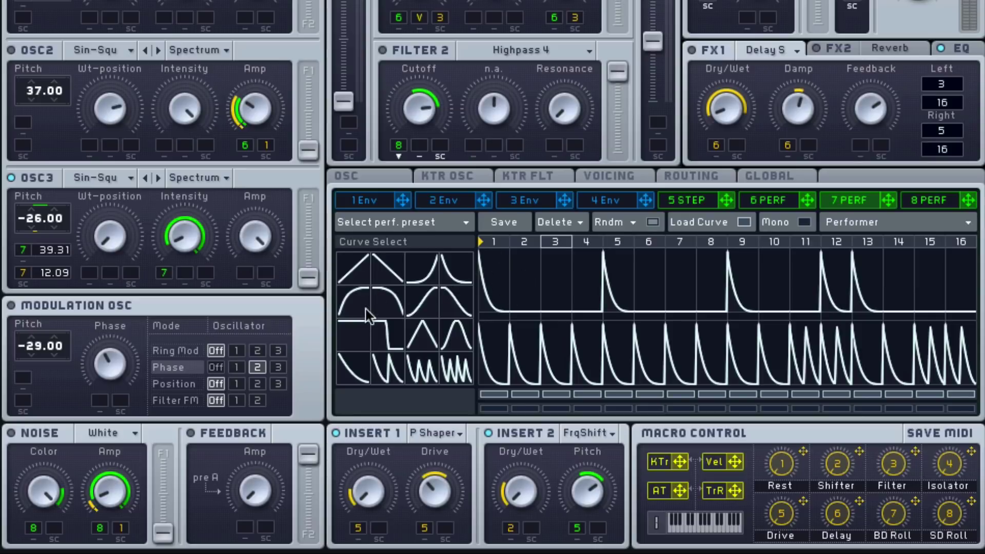
pyautogui.click(354, 335)
pyautogui.moveTo(530, 279)
pyautogui.mouseDown()
pyautogui.moveTo(529, 266)
pyautogui.moveTo(566, 277)
pyautogui.moveTo(554, 308)
pyautogui.moveTo(529, 314)
pyautogui.mouseUp()
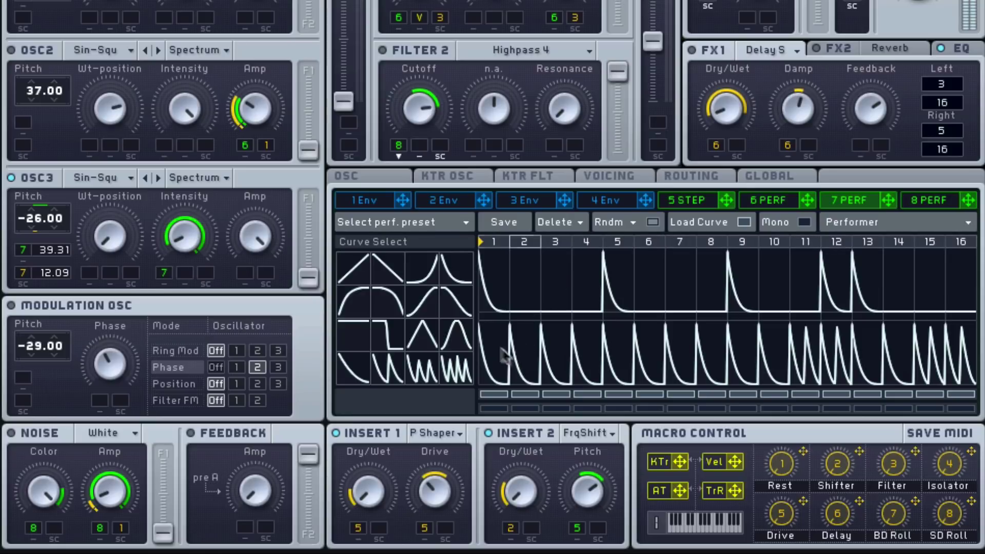
pyautogui.click(386, 375)
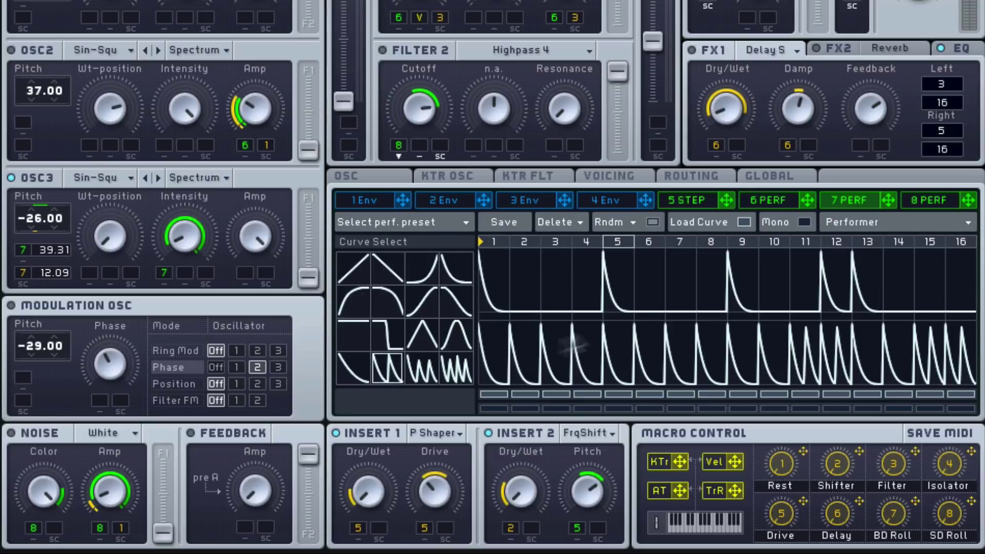
pyautogui.click(554, 286)
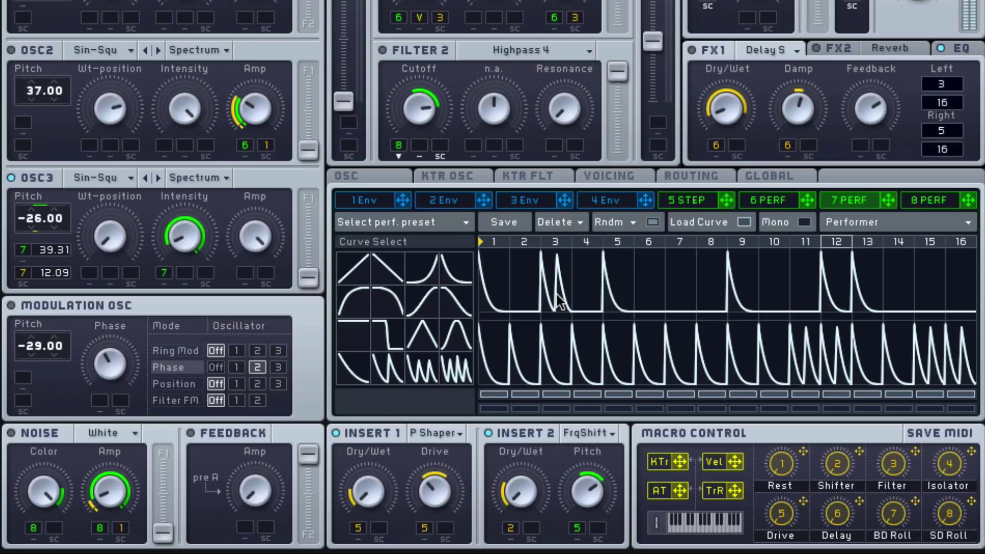
pyautogui.moveTo(556, 281)
pyautogui.mouseDown()
pyautogui.moveTo(551, 329)
pyautogui.moveTo(444, 382)
pyautogui.moveTo(559, 283)
pyautogui.moveTo(468, 328)
pyautogui.moveTo(444, 351)
pyautogui.moveTo(553, 315)
pyautogui.moveTo(570, 285)
pyautogui.moveTo(560, 286)
pyautogui.moveTo(589, 297)
pyautogui.moveTo(592, 320)
pyautogui.moveTo(564, 291)
pyautogui.moveTo(556, 328)
pyautogui.mouseUp()
pyautogui.click(456, 369)
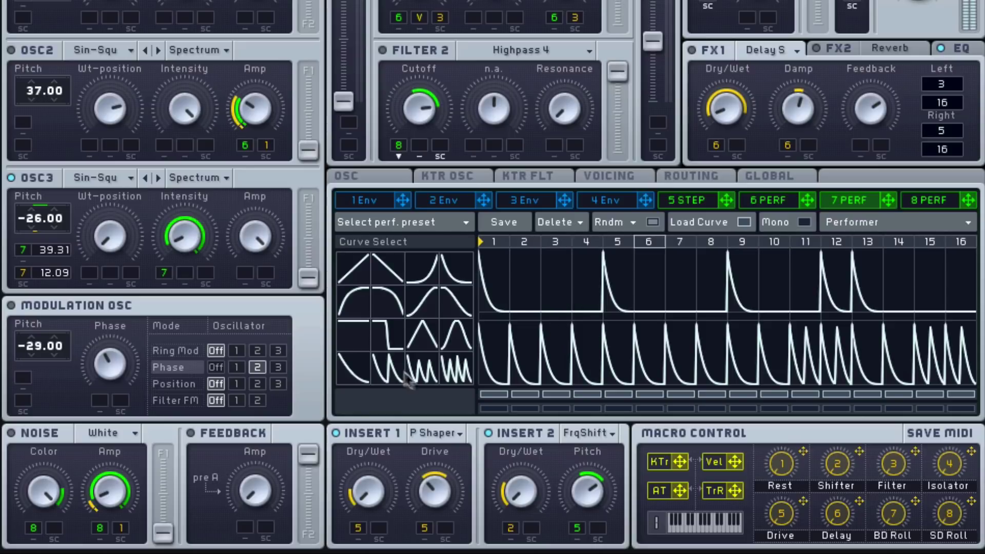
pyautogui.click(435, 269)
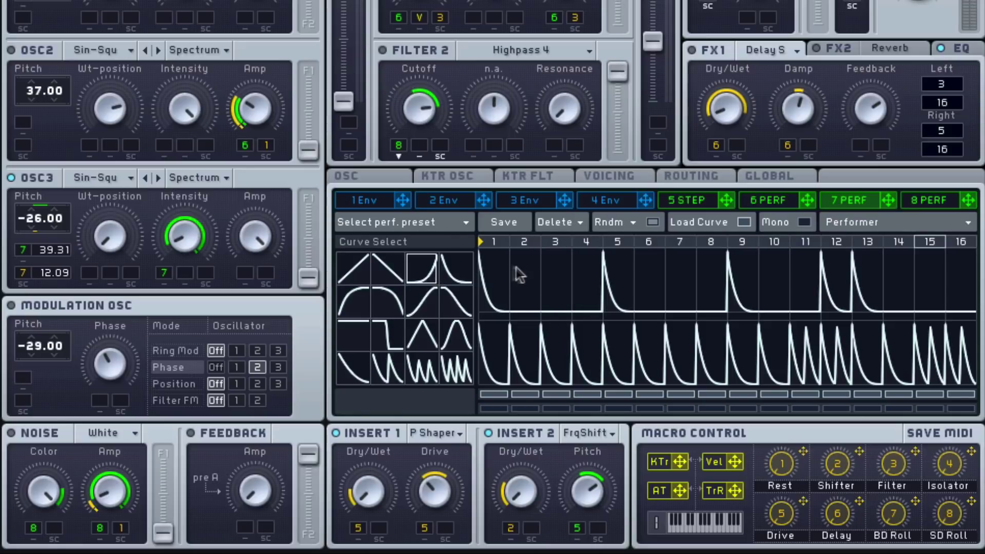
pyautogui.click(558, 275)
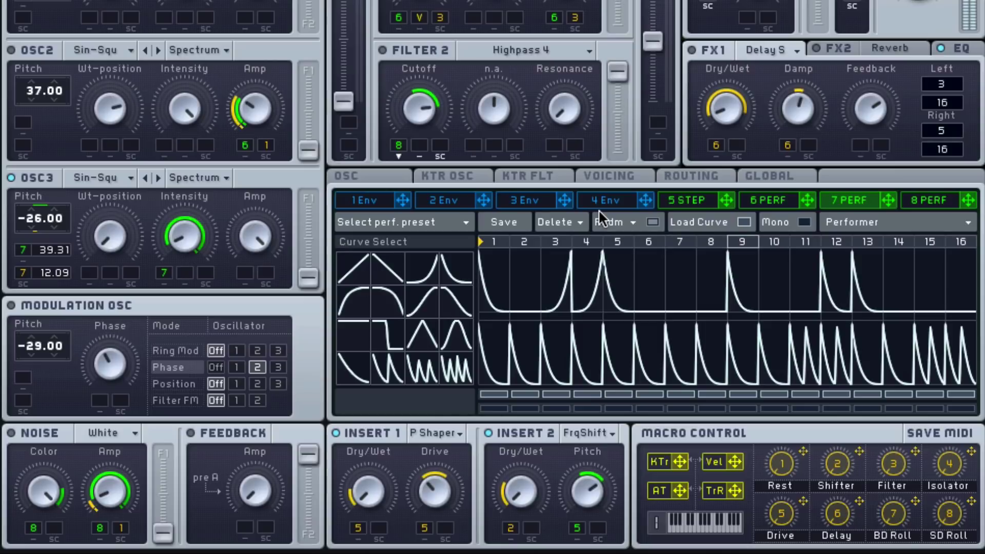
pyautogui.moveTo(582, 292)
pyautogui.mouseDown()
pyautogui.moveTo(585, 314)
pyautogui.moveTo(555, 300)
pyautogui.moveTo(550, 334)
pyautogui.mouseUp()
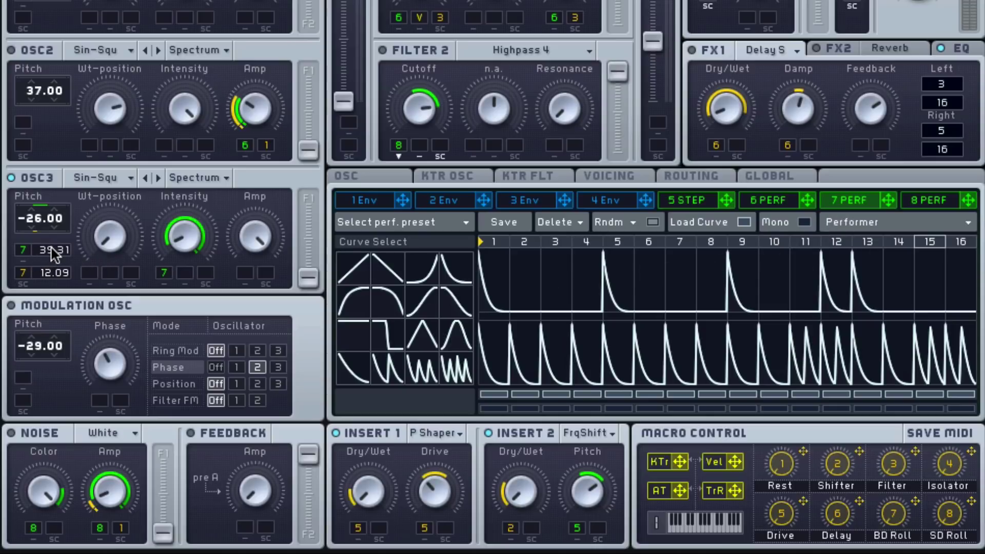
# Set performer 7's modulation depth on OSC3's pitch to 34.31.
pyautogui.moveTo(53, 257); pyautogui.dragTo(47, 282)
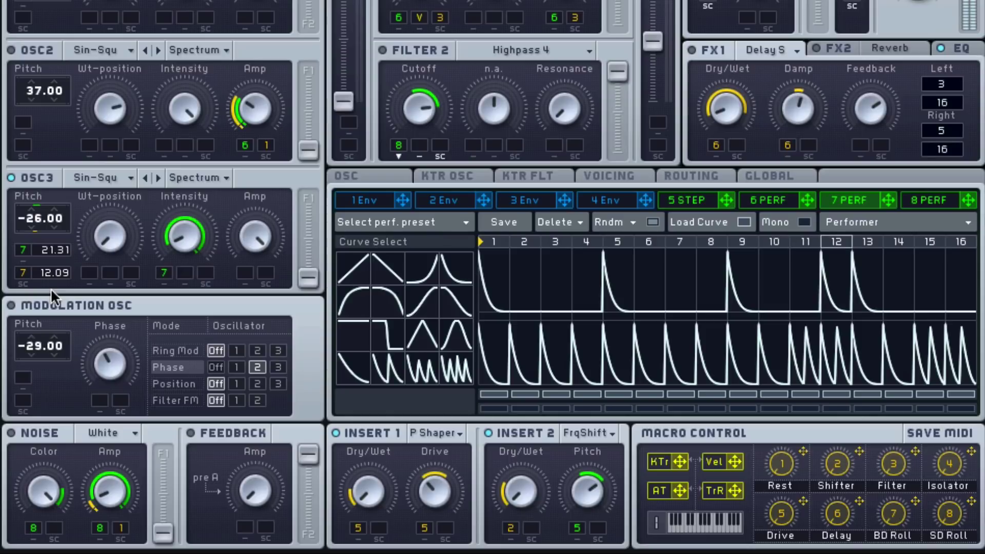
pyautogui.moveTo(51, 289); pyautogui.dragTo(73, 265)
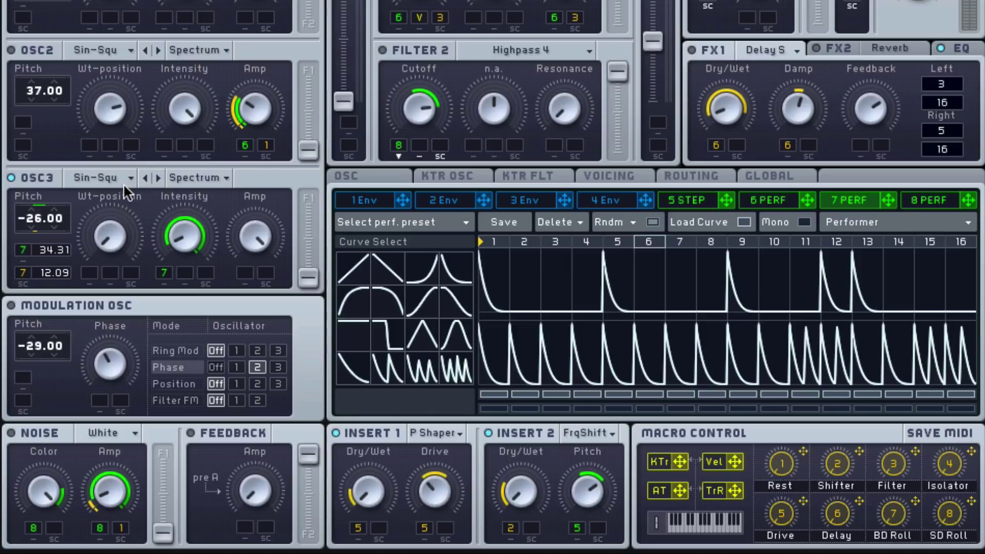
pyautogui.click(129, 172)
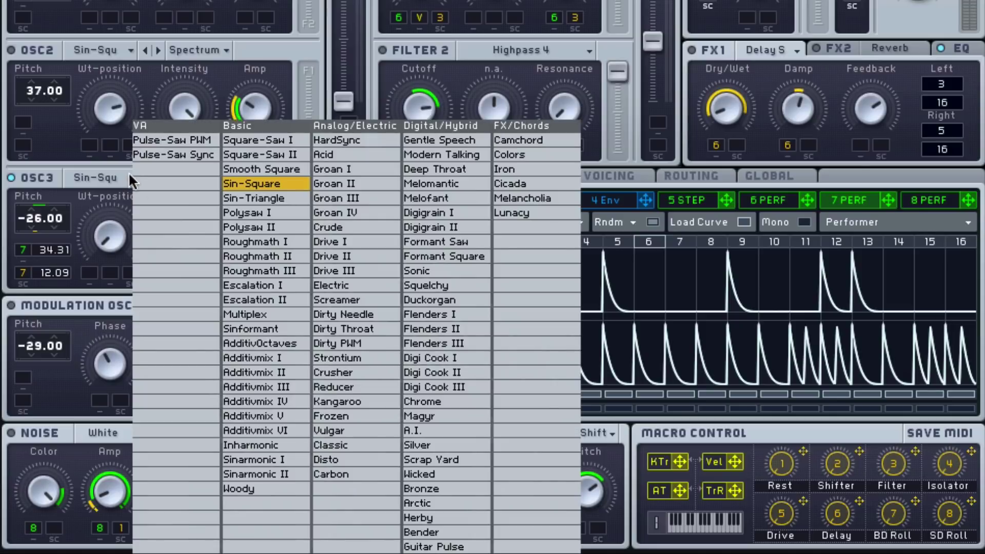
pyautogui.click(431, 155)
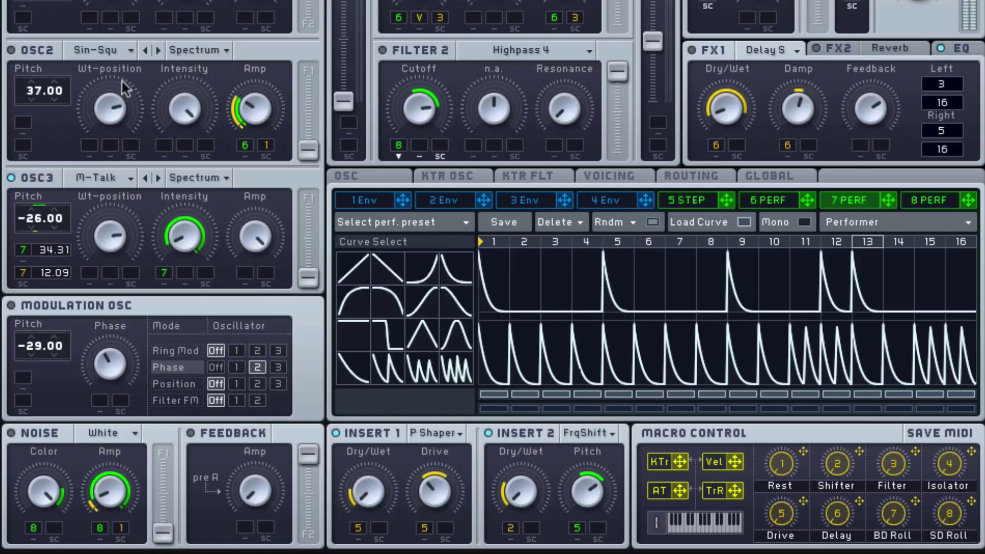
pyautogui.moveTo(110, 235); pyautogui.dragTo(110, 267)
pyautogui.click(128, 178)
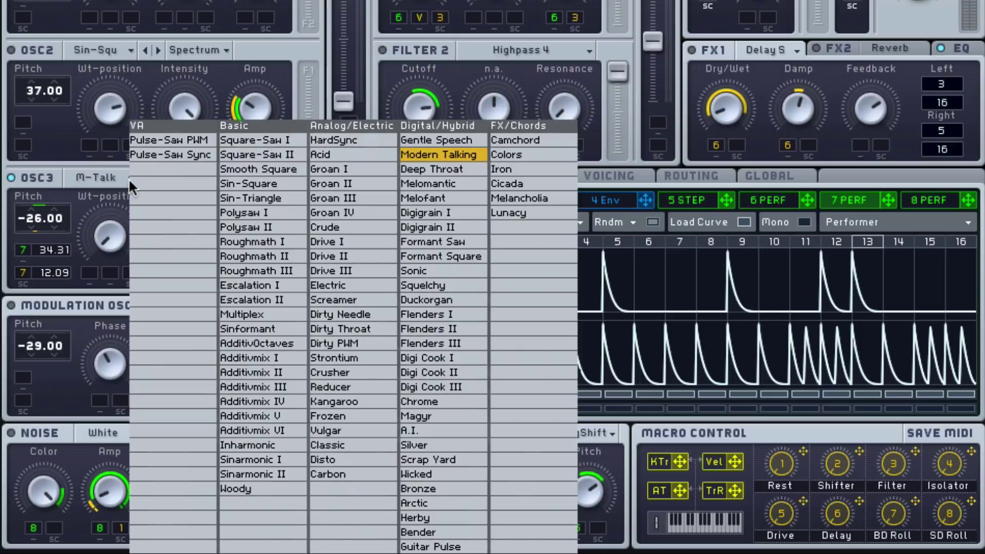
pyautogui.click(264, 178)
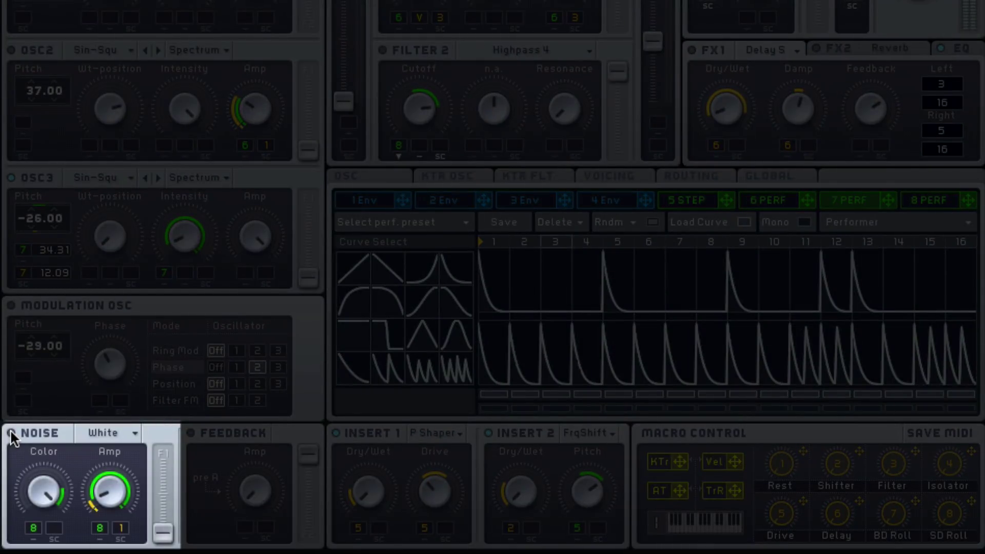
# Turn the noise generator on and display the 8 PERF performer's curves.
pyautogui.click(11, 433)
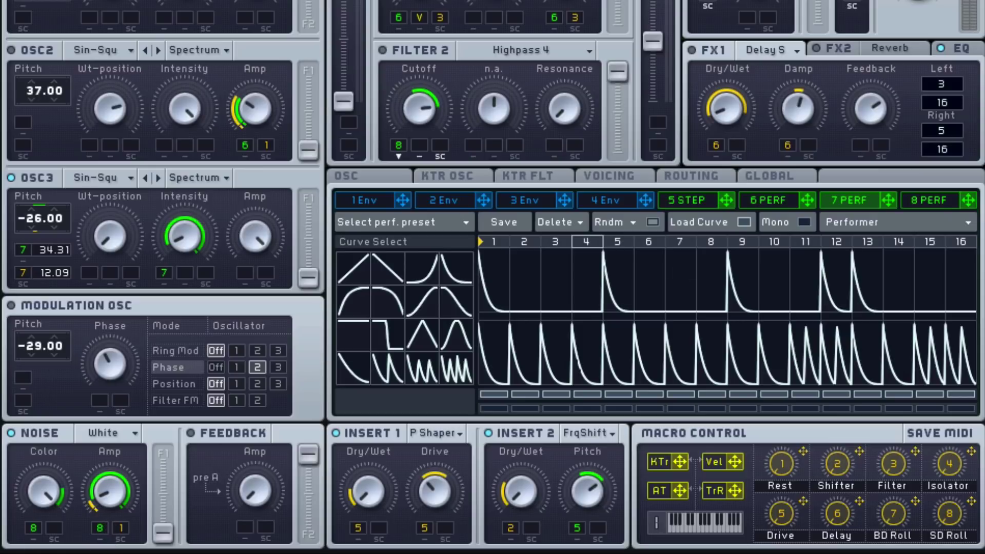
pyautogui.click(931, 198)
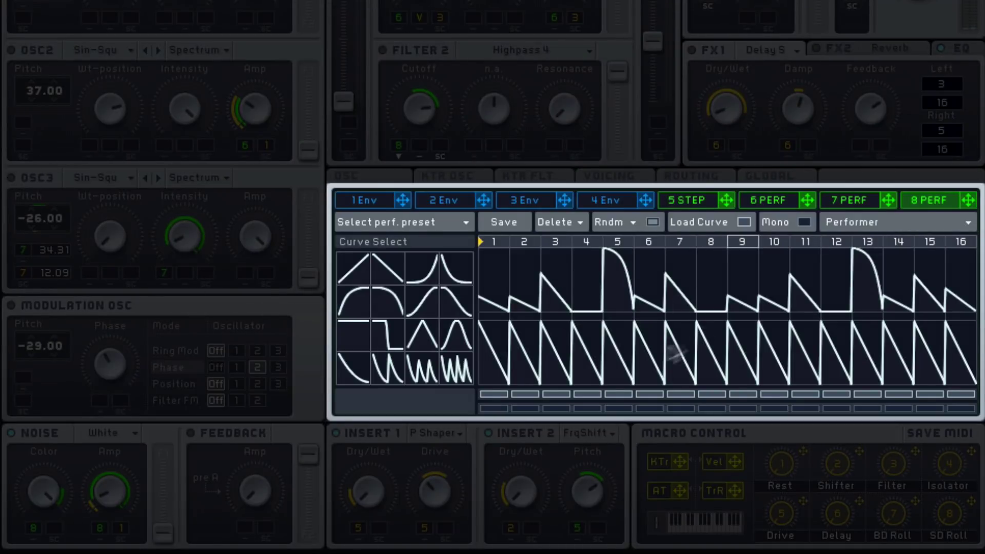
# Lower most 8 PERF upper-lane steps into small saw ramps, keeping tall plateaus on steps 5 and 13.
pyautogui.moveTo(556, 311)
pyautogui.mouseDown()
pyautogui.moveTo(634, 286)
pyautogui.moveTo(656, 304)
pyautogui.moveTo(695, 268)
pyautogui.moveTo(742, 286)
pyautogui.moveTo(767, 252)
pyautogui.moveTo(833, 279)
pyautogui.moveTo(879, 247)
pyautogui.moveTo(951, 309)
pyautogui.moveTo(978, 280)
pyautogui.moveTo(978, 264)
pyautogui.moveTo(964, 275)
pyautogui.moveTo(892, 243)
pyautogui.moveTo(703, 221)
pyautogui.moveTo(457, 221)
pyautogui.mouseUp()
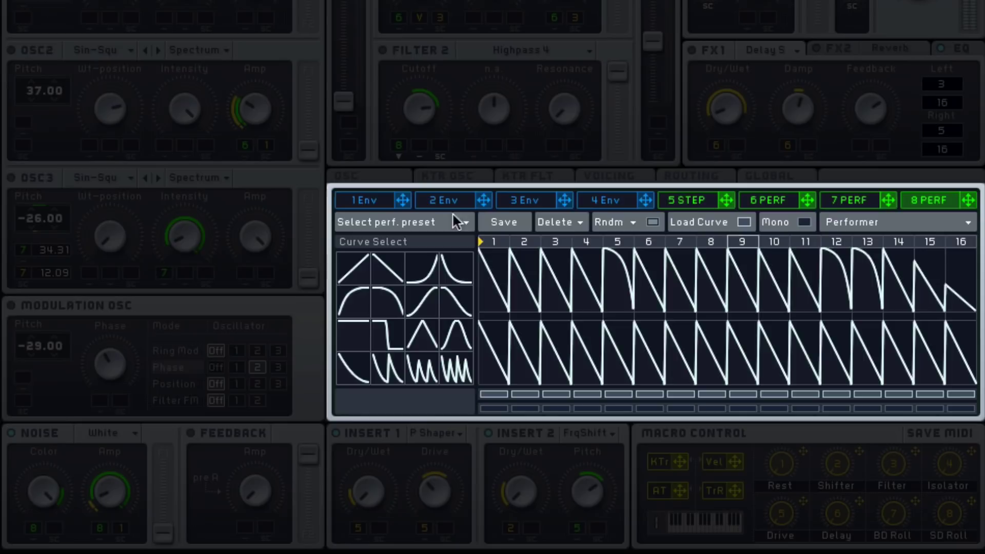
pyautogui.moveTo(923, 211); pyautogui.dragTo(962, 216)
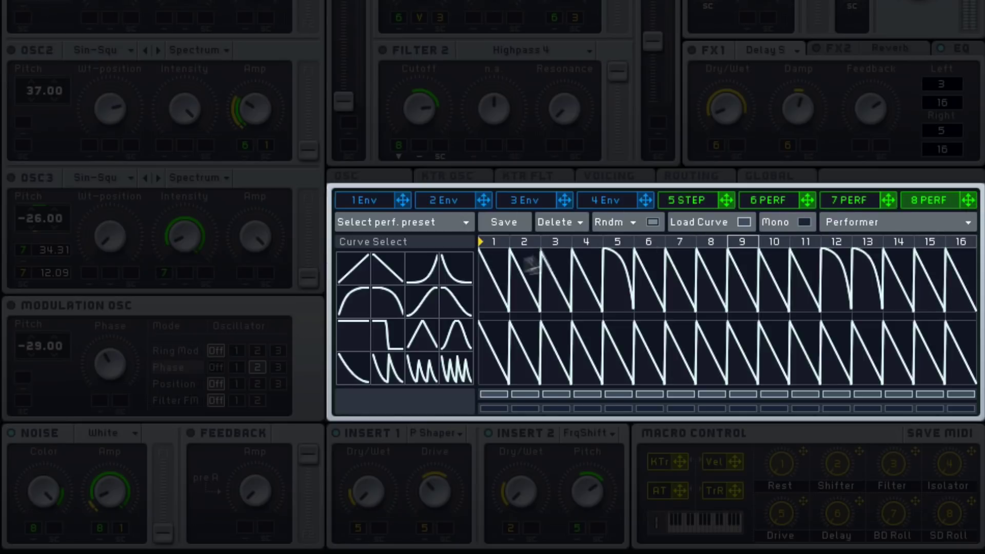
pyautogui.moveTo(493, 307)
pyautogui.mouseDown()
pyautogui.moveTo(562, 283)
pyautogui.moveTo(579, 299)
pyautogui.moveTo(634, 282)
pyautogui.moveTo(707, 238)
pyautogui.moveTo(736, 273)
pyautogui.moveTo(768, 283)
pyautogui.moveTo(823, 257)
pyautogui.moveTo(846, 263)
pyautogui.moveTo(846, 286)
pyautogui.moveTo(867, 303)
pyautogui.moveTo(906, 281)
pyautogui.moveTo(958, 302)
pyautogui.mouseUp()
pyautogui.moveTo(670, 293)
pyautogui.mouseDown()
pyautogui.moveTo(649, 301)
pyautogui.moveTo(613, 296)
pyautogui.moveTo(630, 246)
pyautogui.mouseUp()
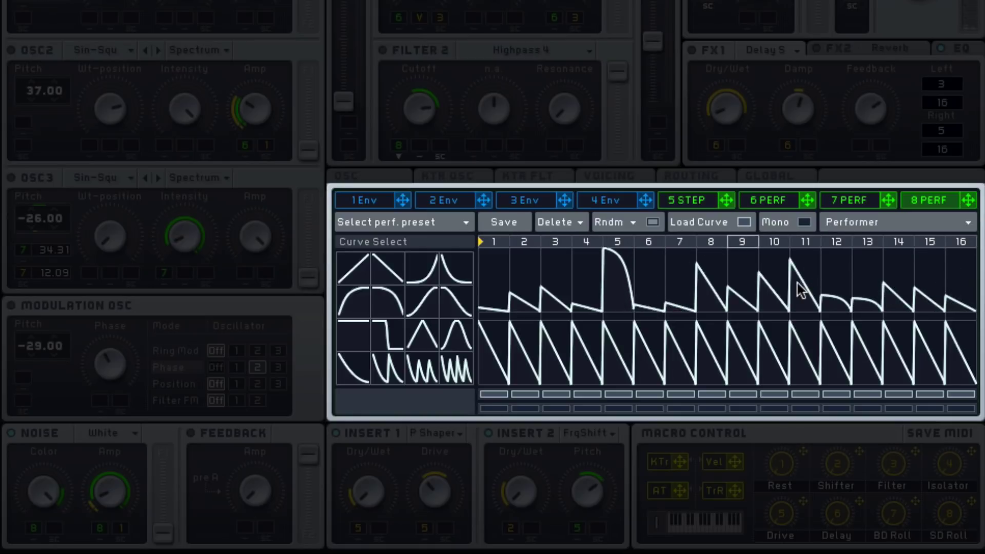
pyautogui.moveTo(829, 287)
pyautogui.mouseDown()
pyautogui.moveTo(839, 241)
pyautogui.moveTo(807, 258)
pyautogui.moveTo(800, 265)
pyautogui.moveTo(835, 265)
pyautogui.moveTo(836, 293)
pyautogui.moveTo(875, 247)
pyautogui.mouseUp()
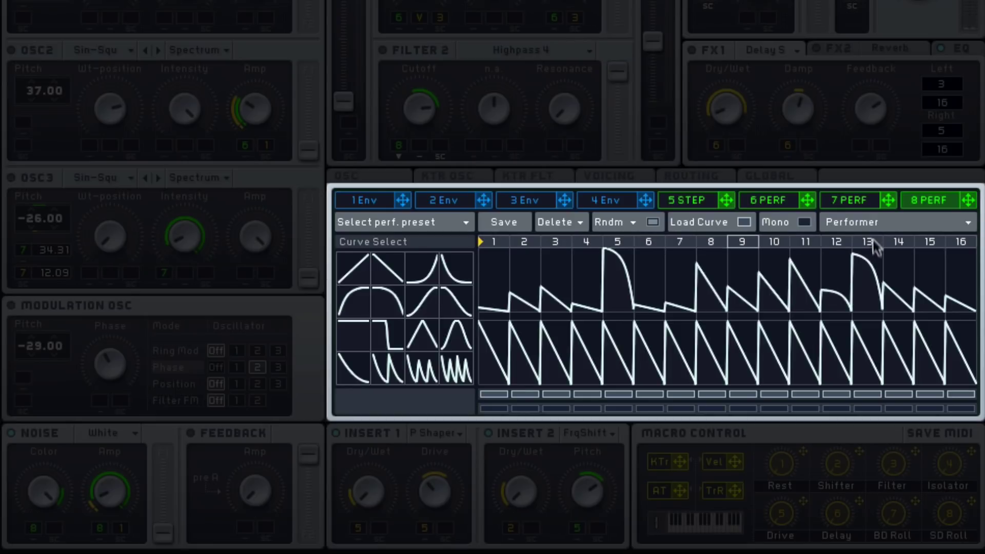
pyautogui.moveTo(799, 279); pyautogui.dragTo(793, 302)
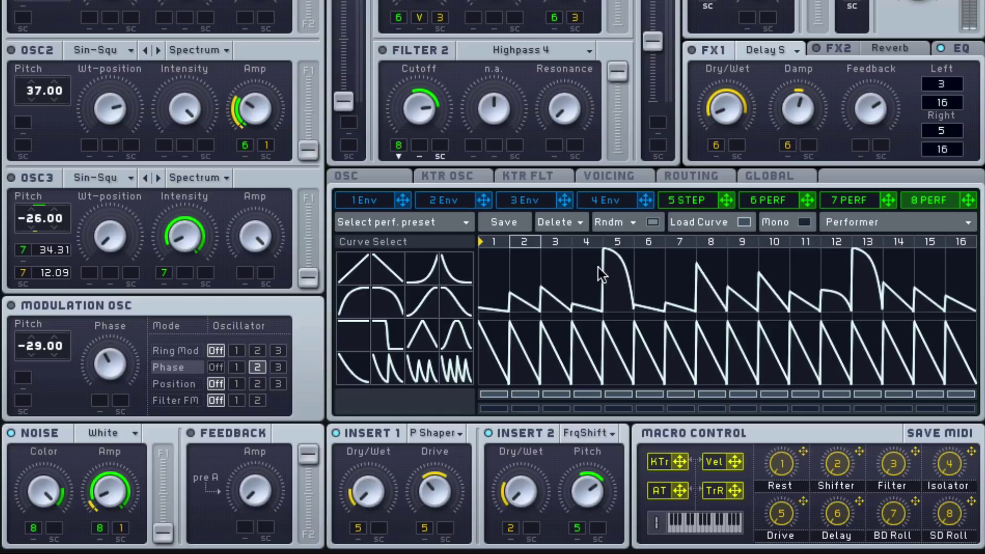
# Switch on OSC3, FX2 and Filter 2, with the 6 PERF curves displayed.
pyautogui.click(10, 178)
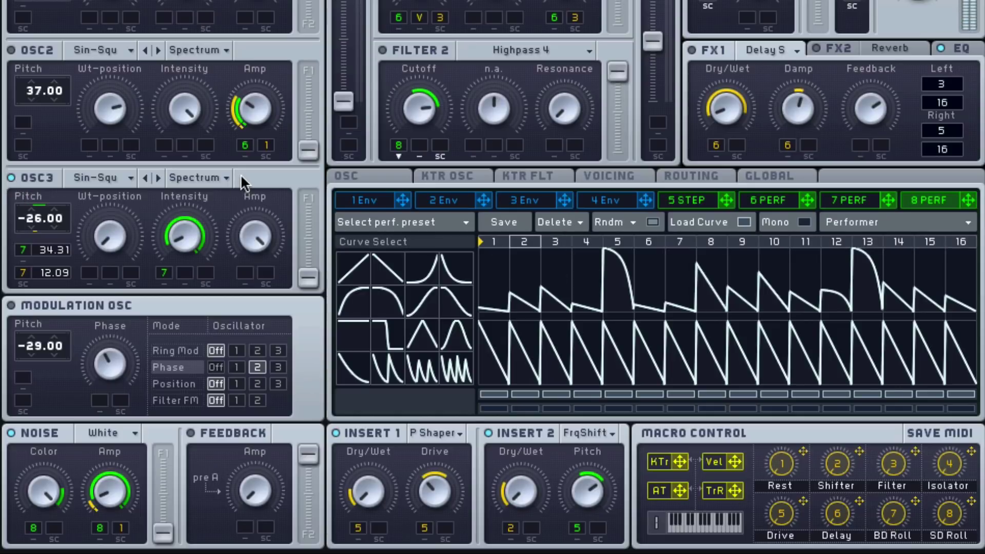
pyautogui.click(769, 200)
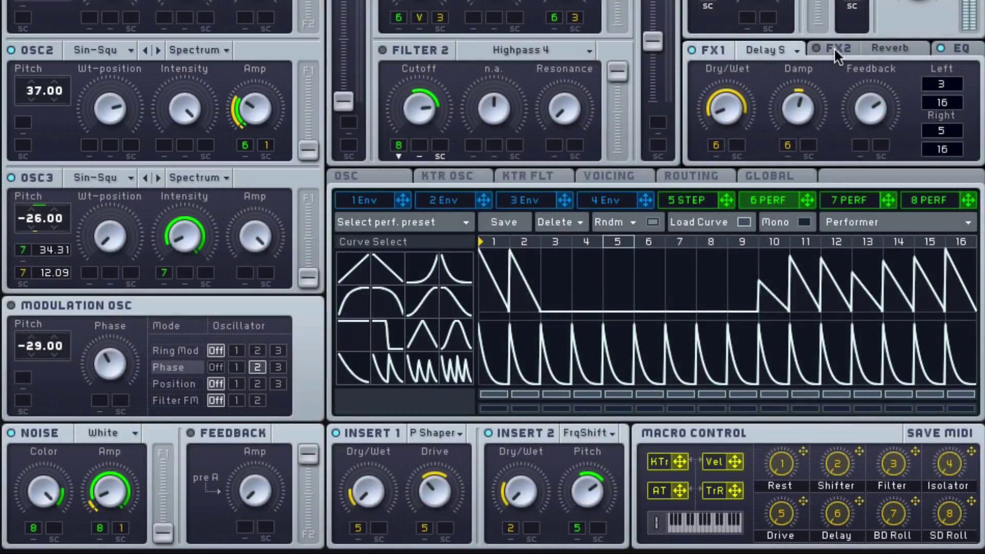
pyautogui.click(816, 48)
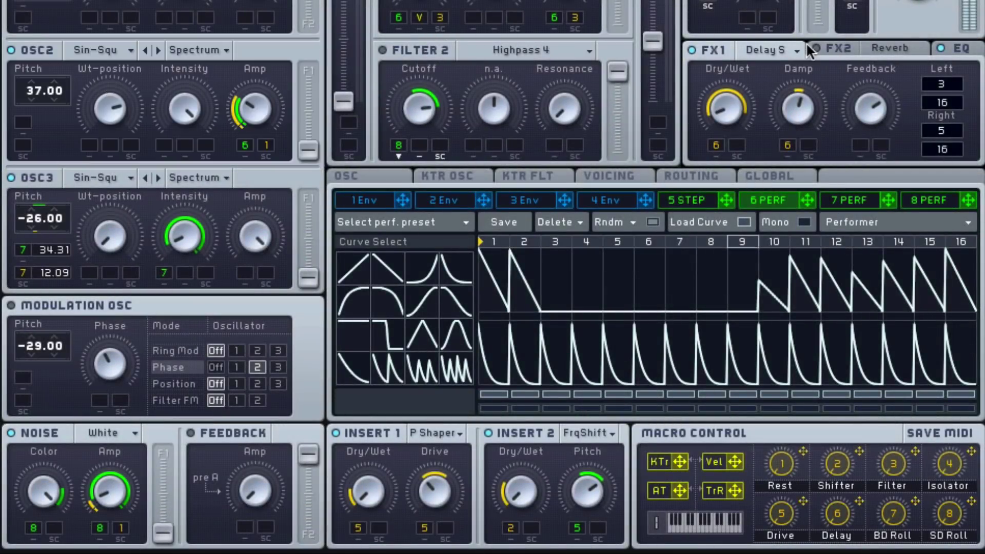
pyautogui.click(383, 50)
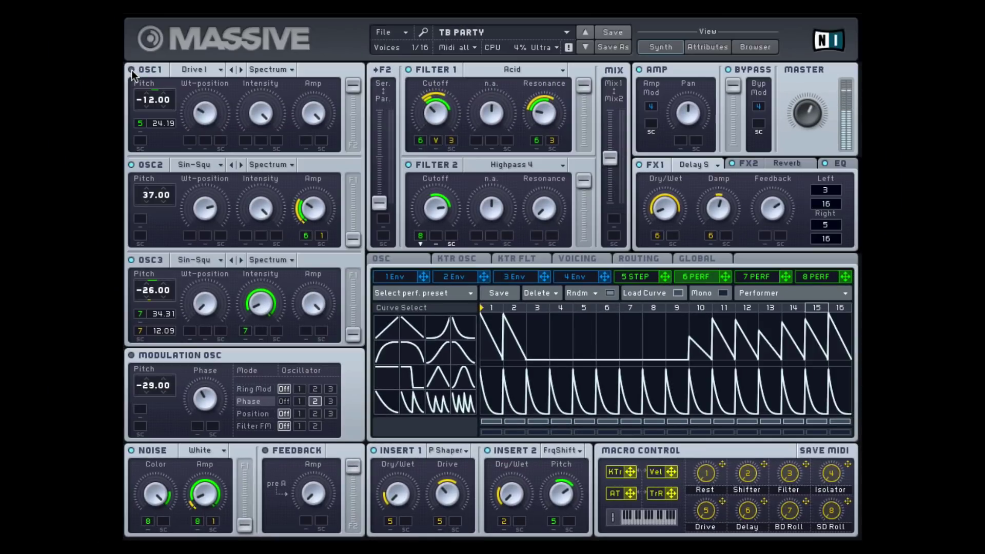
# Turn OSC1 on and paint saw curves into empty steps 4–8 of the 6 PERF upper lane.
pyautogui.click(131, 71)
pyautogui.click(637, 277)
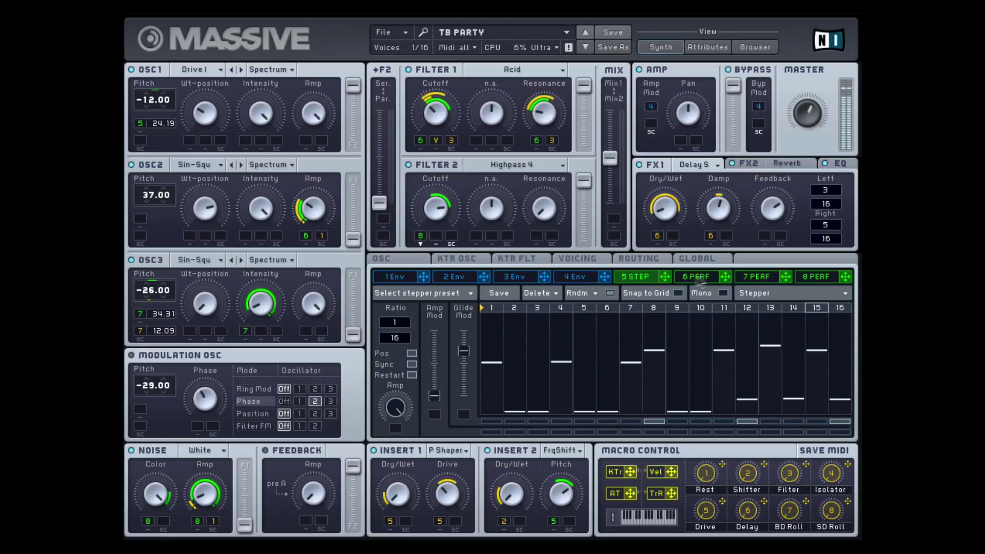
pyautogui.click(709, 277)
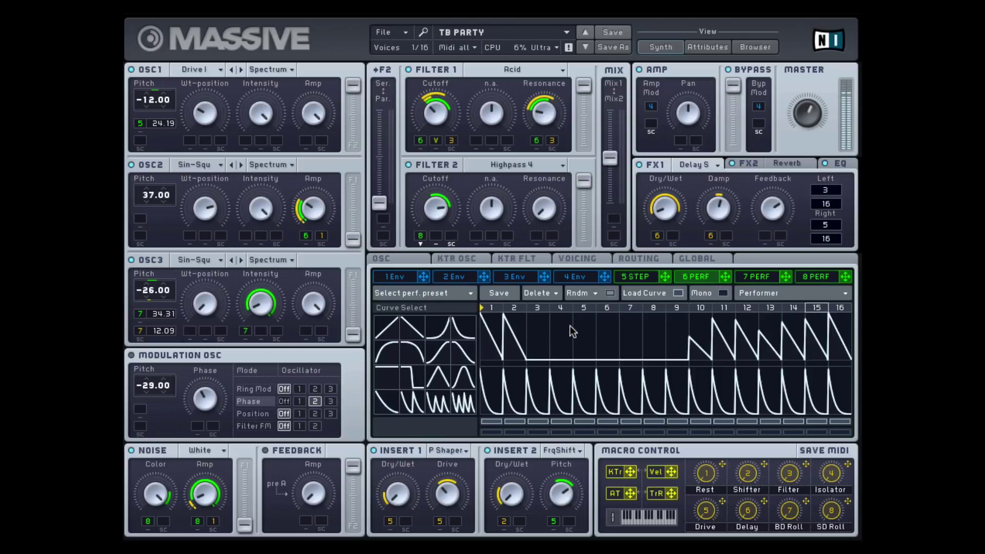
pyautogui.moveTo(573, 331)
pyautogui.mouseDown()
pyautogui.moveTo(596, 304)
pyautogui.moveTo(622, 344)
pyautogui.moveTo(642, 325)
pyautogui.moveTo(676, 331)
pyautogui.mouseUp()
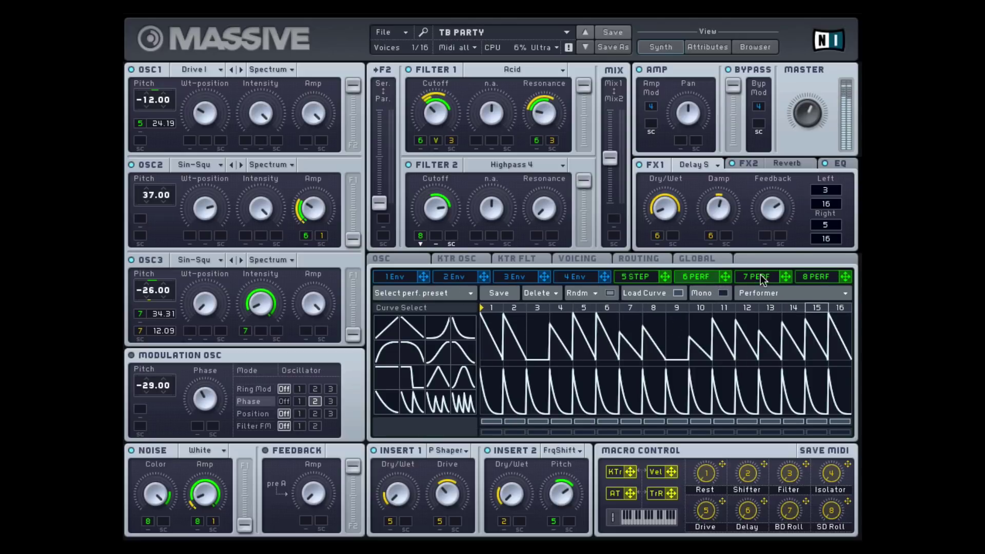
# Flip through the 5 STEP and 6, 7, 8 PERF patterns, ending on 5 STEP.
pyautogui.click(652, 278)
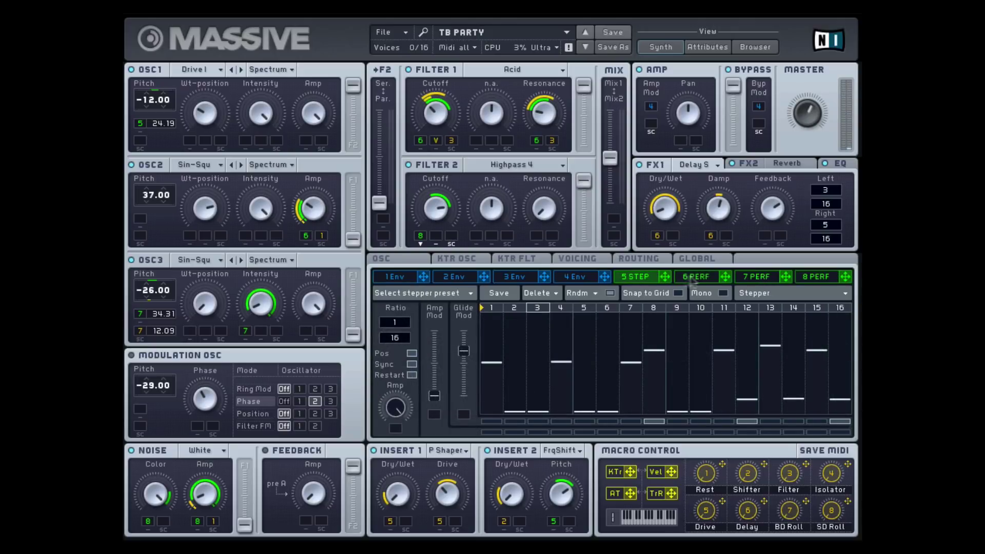
pyautogui.click(693, 277)
pyautogui.click(763, 277)
pyautogui.click(821, 278)
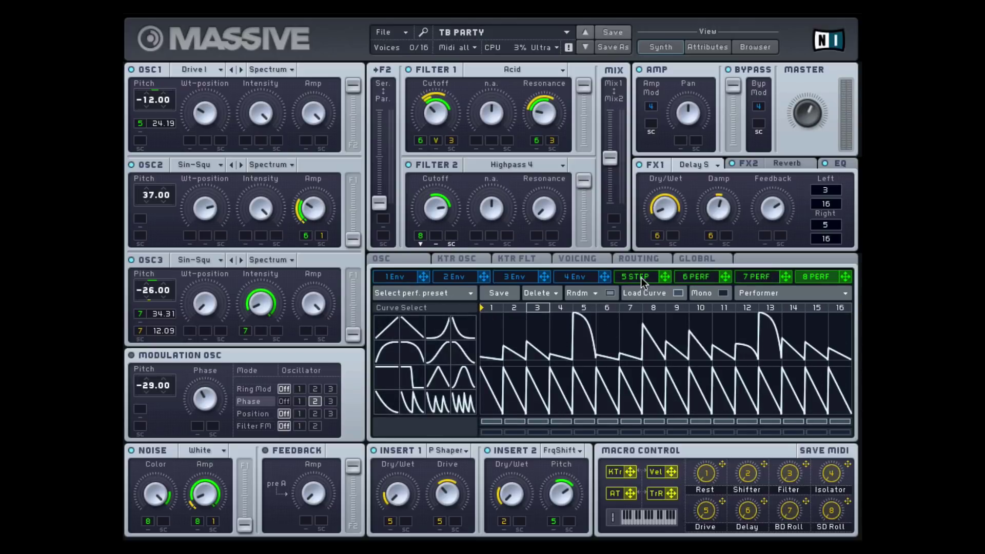
pyautogui.click(641, 278)
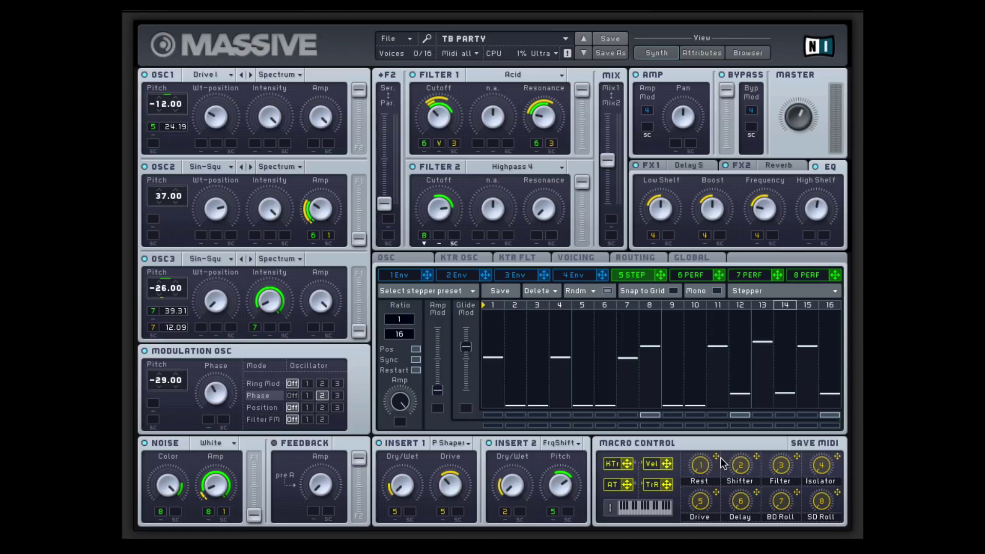
# Reveal macro knob 3's routing alongside the EQ settings.
pyautogui.moveTo(789, 464)
# Show the 6 PERF performer's curves and sweep its XFade Seq setting.
pyautogui.click(703, 277)
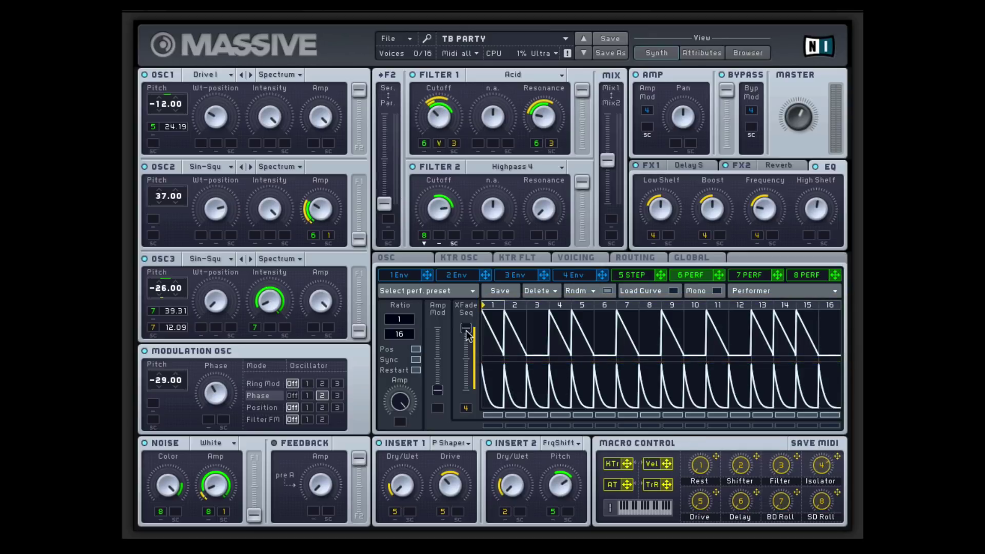
pyautogui.moveTo(466, 329); pyautogui.dragTo(501, 280)
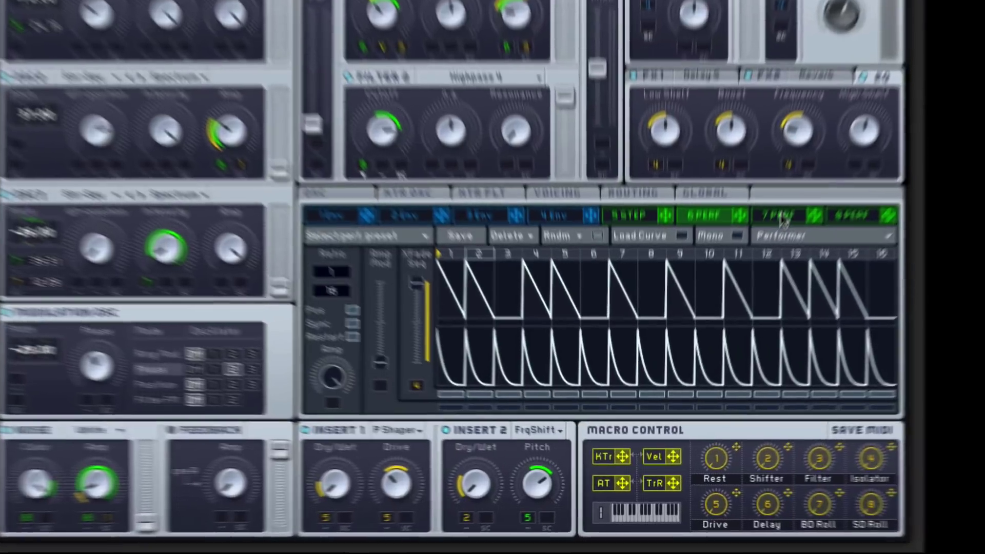
# Compare the 7 PERF, 5 STEP and 6 PERF lanes, finishing on 8 PERF (XFade Seq 8).
pyautogui.click(752, 273)
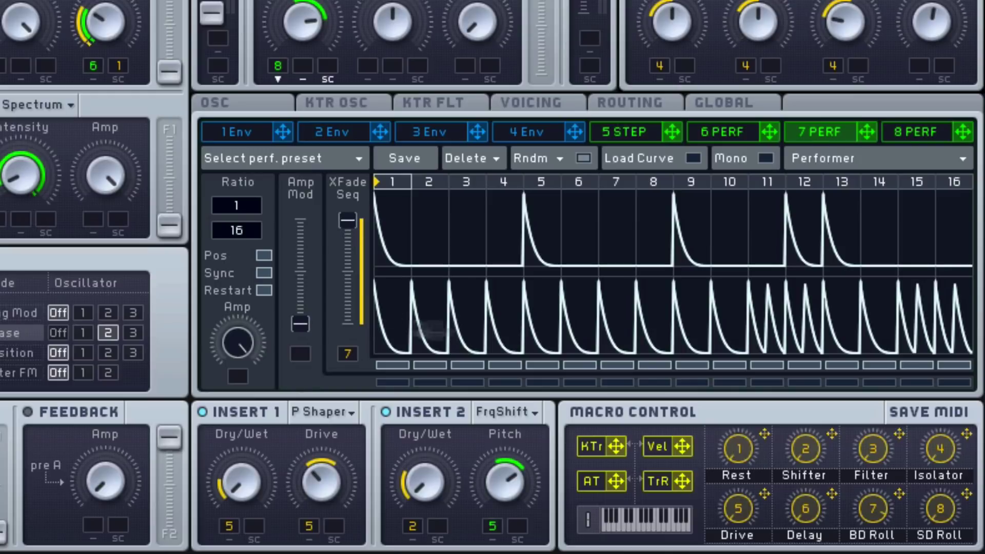
pyautogui.click(623, 131)
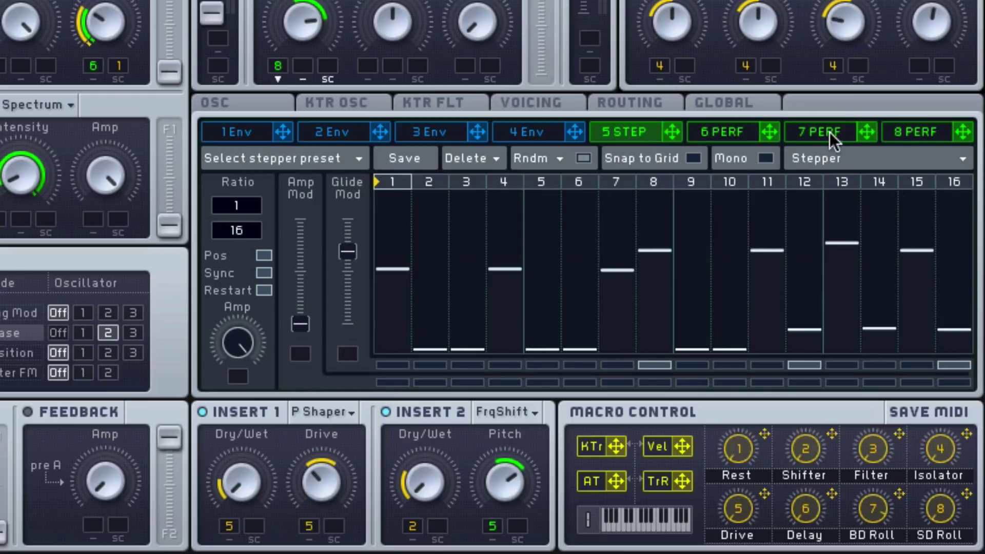
pyautogui.click(825, 132)
pyautogui.click(735, 135)
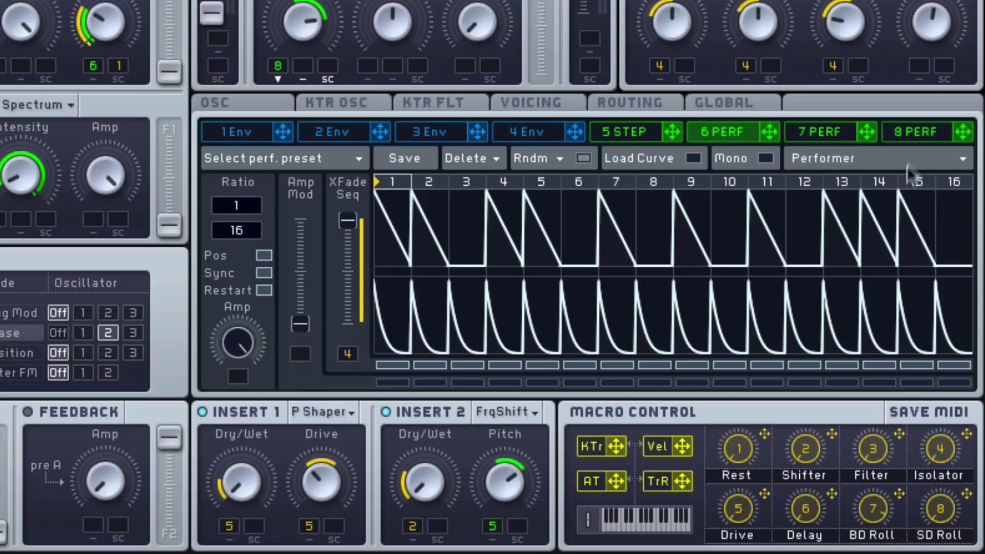
pyautogui.click(920, 134)
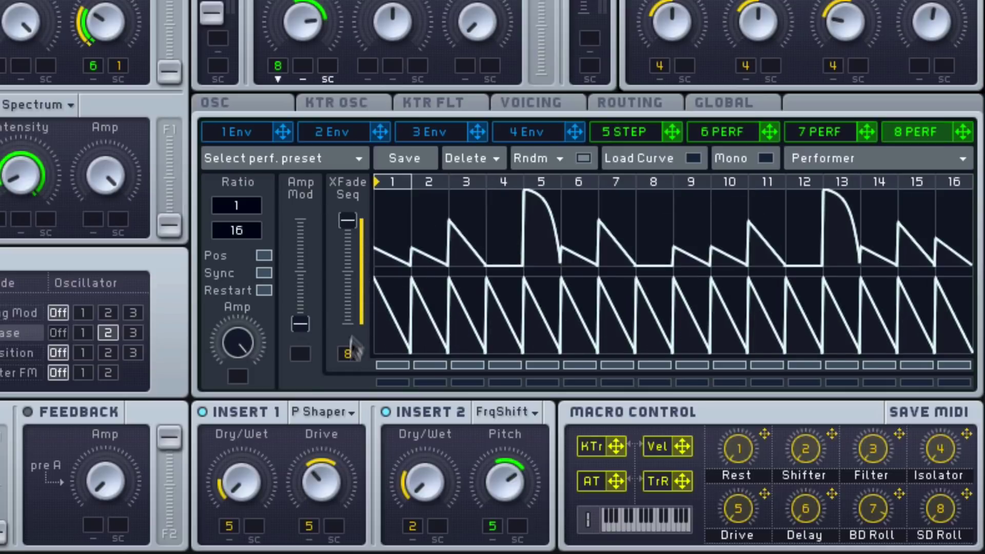